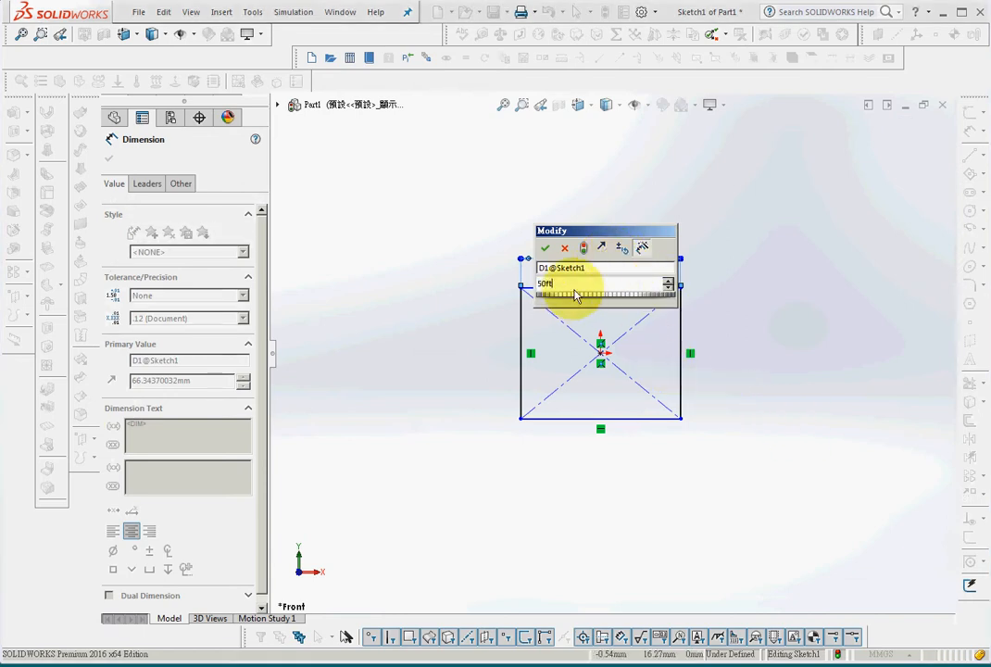
- Dimension the centre rectangle's width and height to 50 mm each
key("BackSpace")
key("BackSpace")
key("Return")
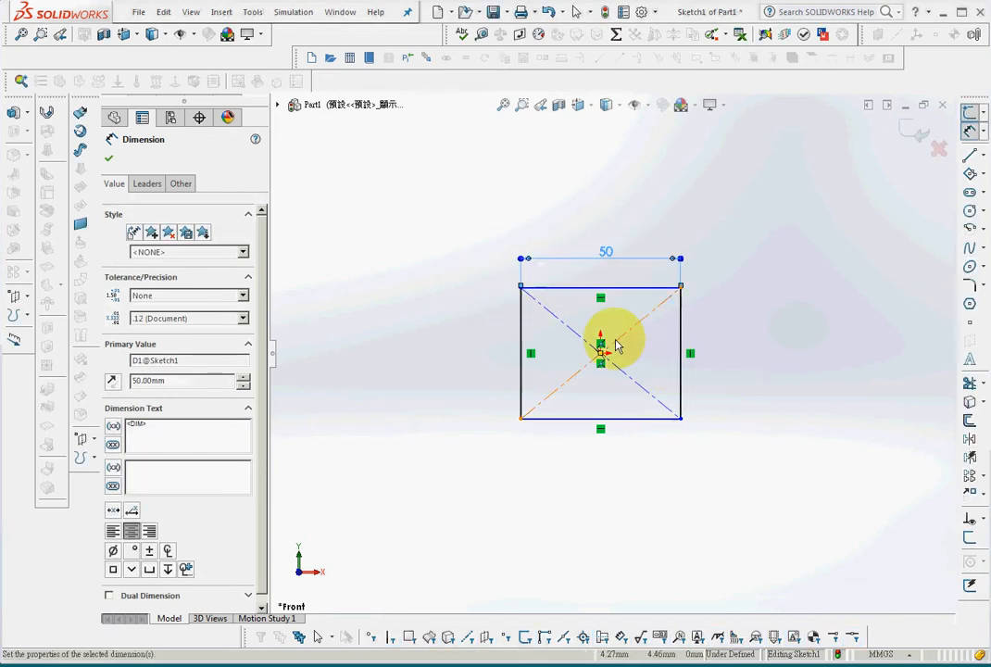
left_click(681, 375)
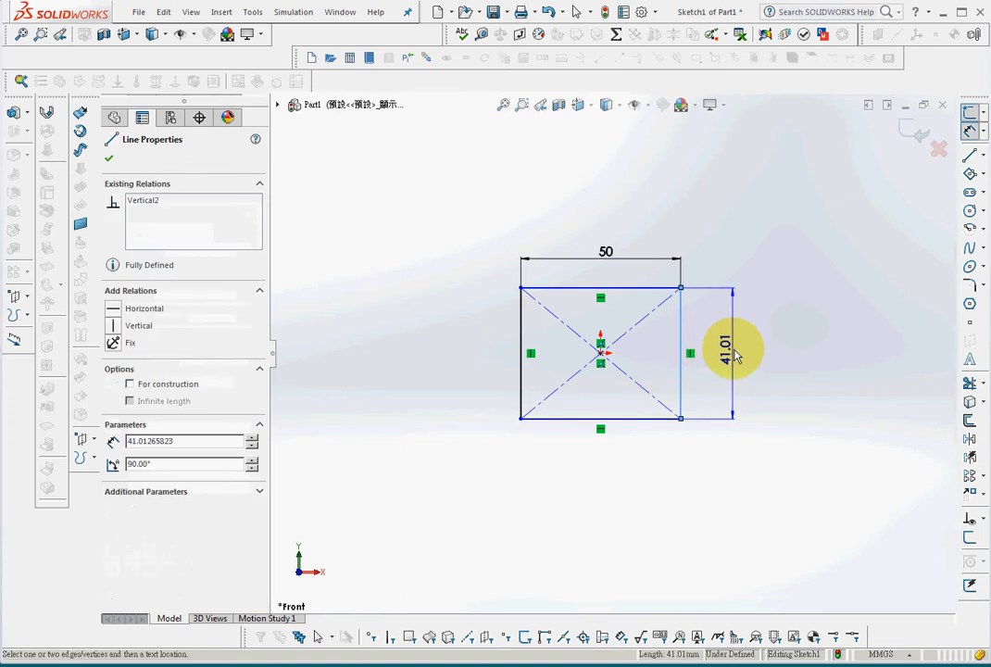
left_click(736, 356)
type("50")
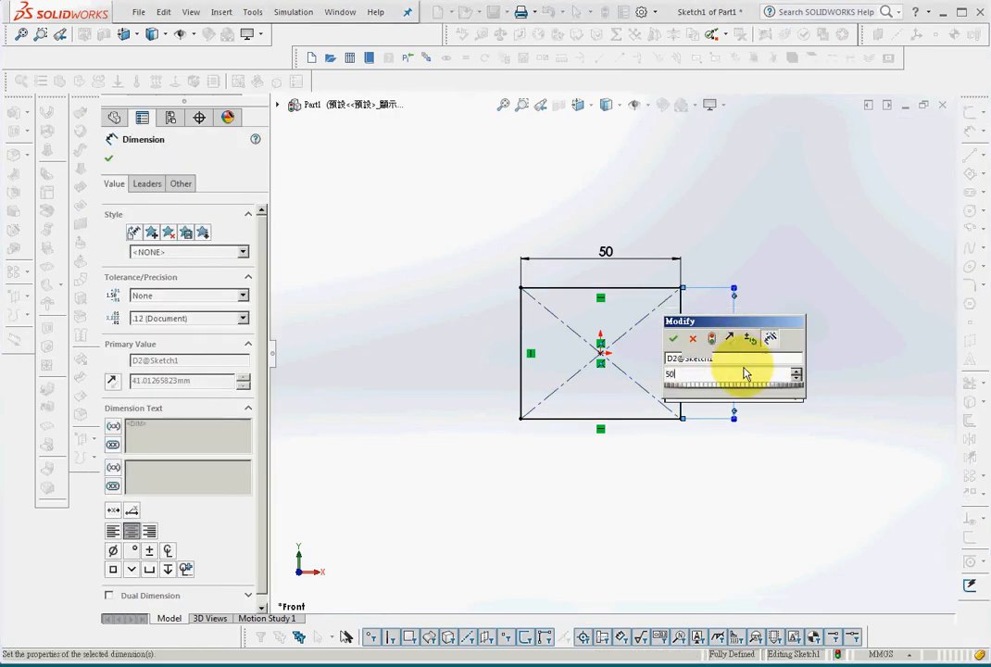
key("Return")
left_click(766, 448)
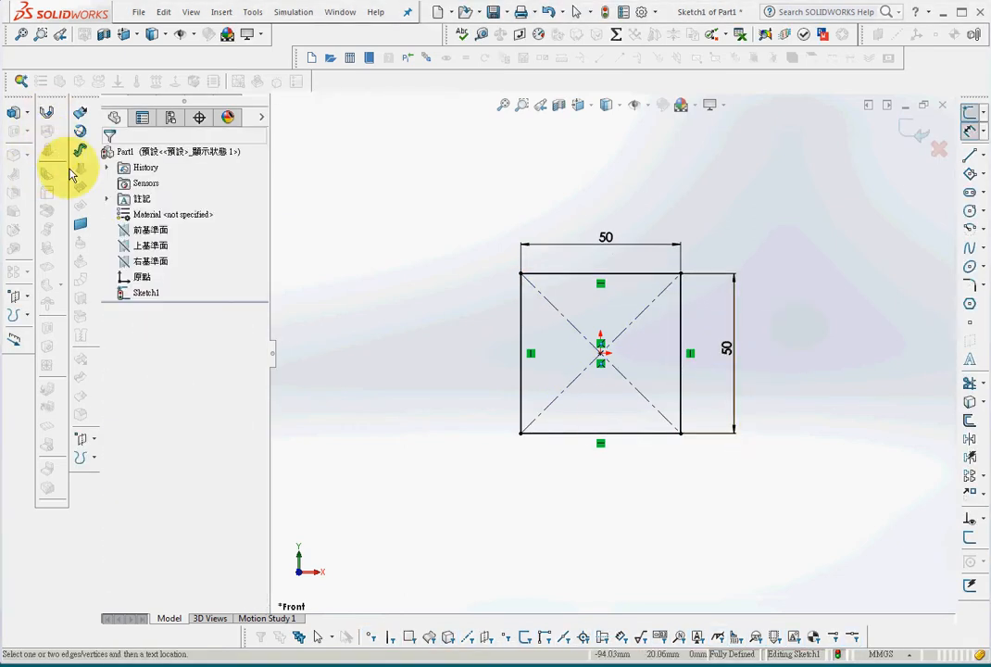
- Extrude the square sketch as a blind boss with a depth of 10000 mm
left_click(16, 112)
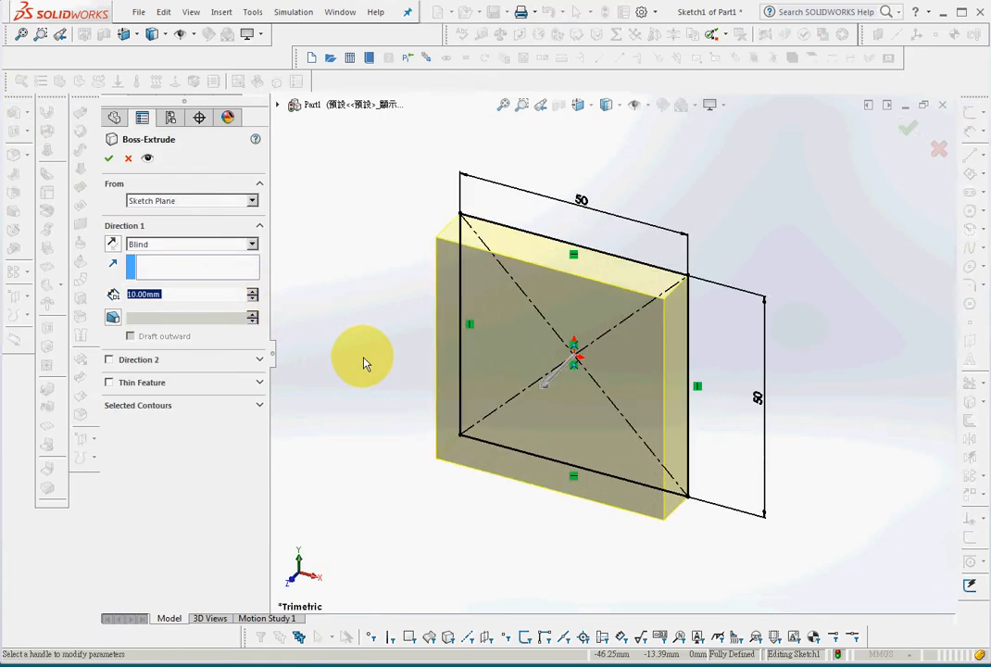
type("10")
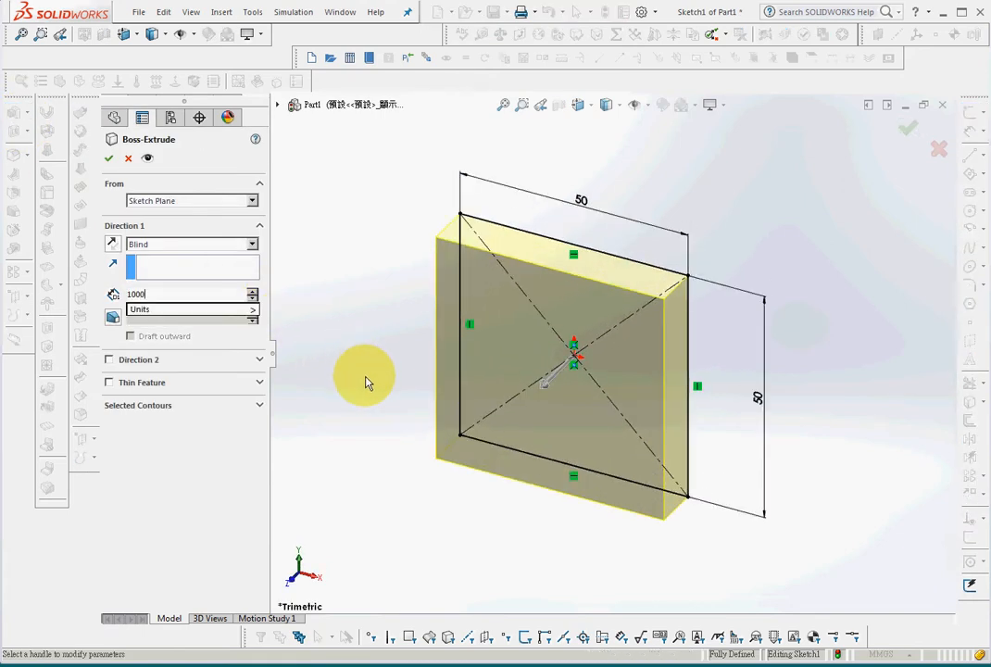
key("Return")
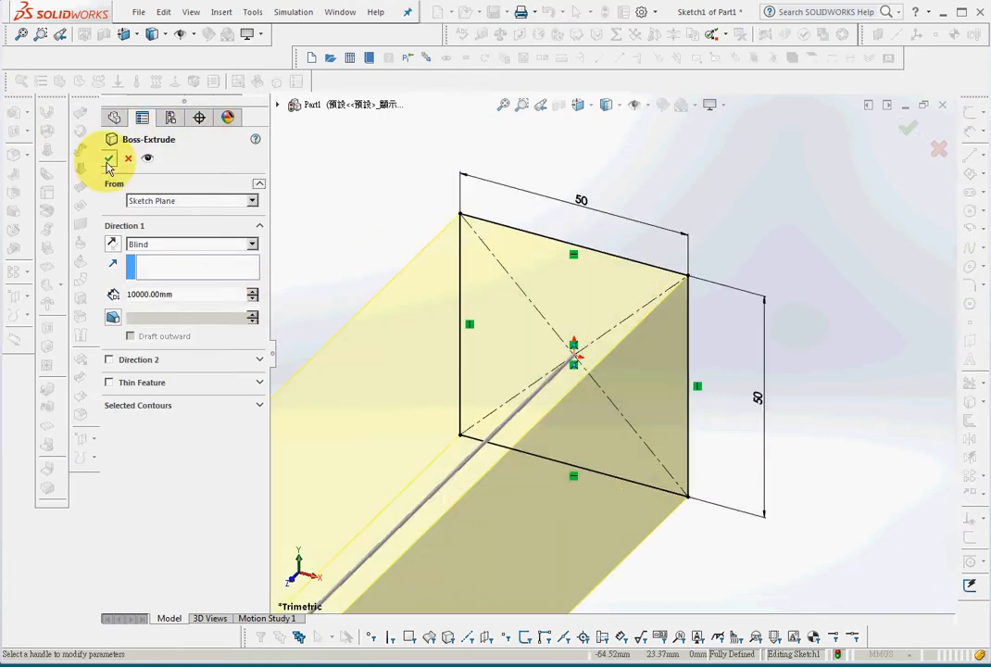
key("Return")
- Save the long bar to the desktop as a part file named Part1
left_click(503, 104)
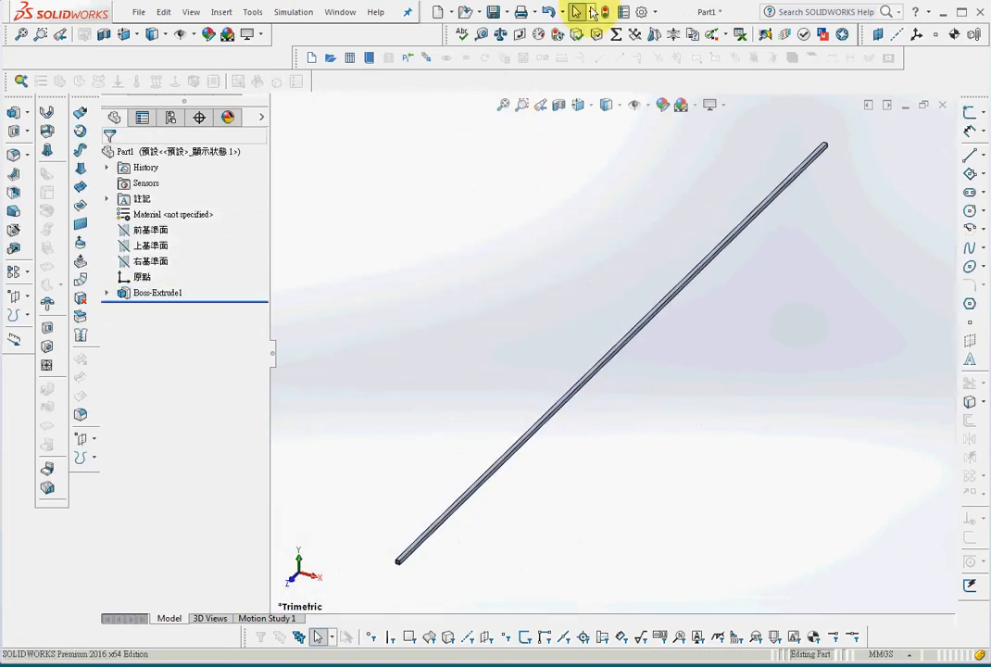
left_click(492, 13)
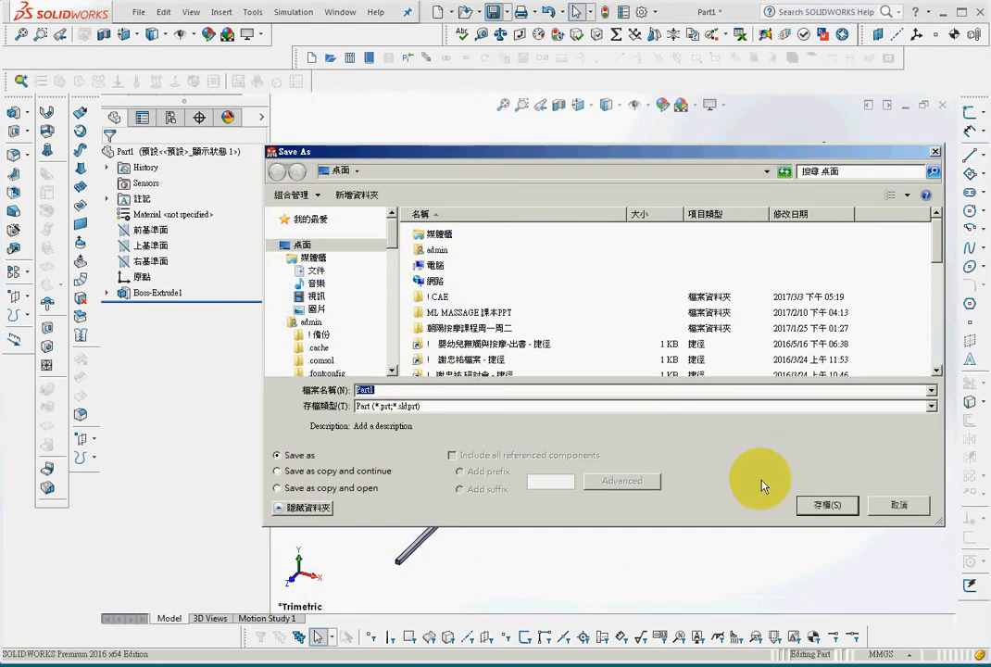
key("Return")
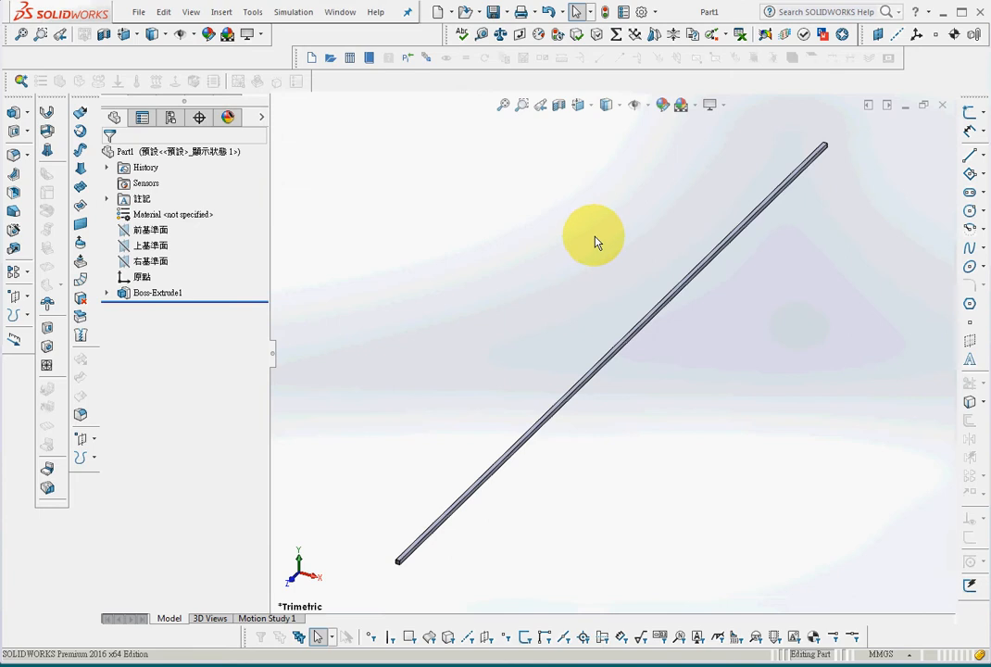
- Check the activation and start-up settings of the LiveLink for COMSOL add-ins without changing them
left_click(656, 13)
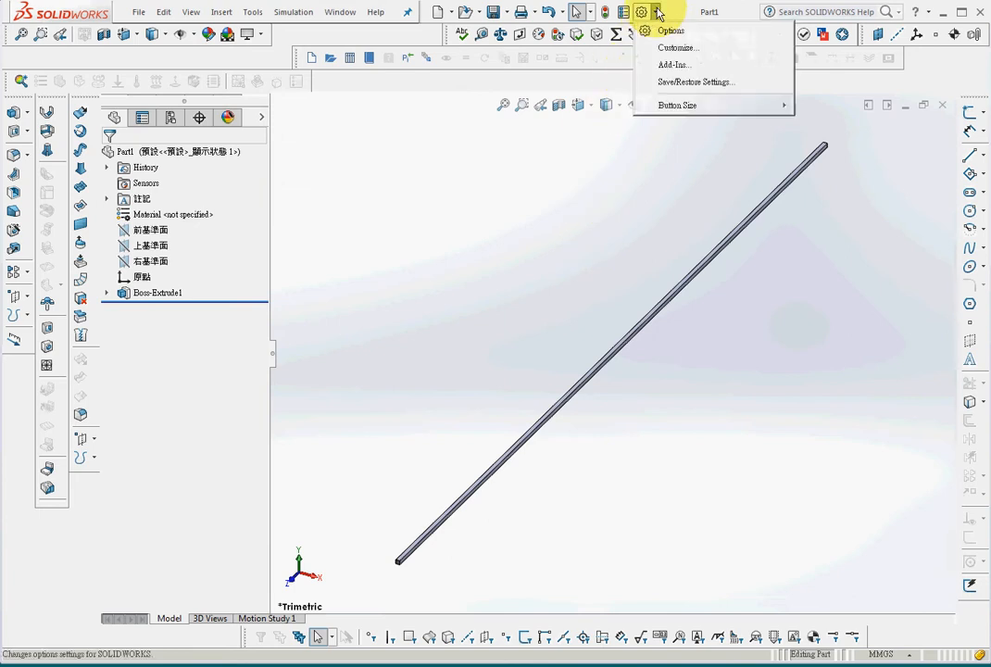
left_click(694, 67)
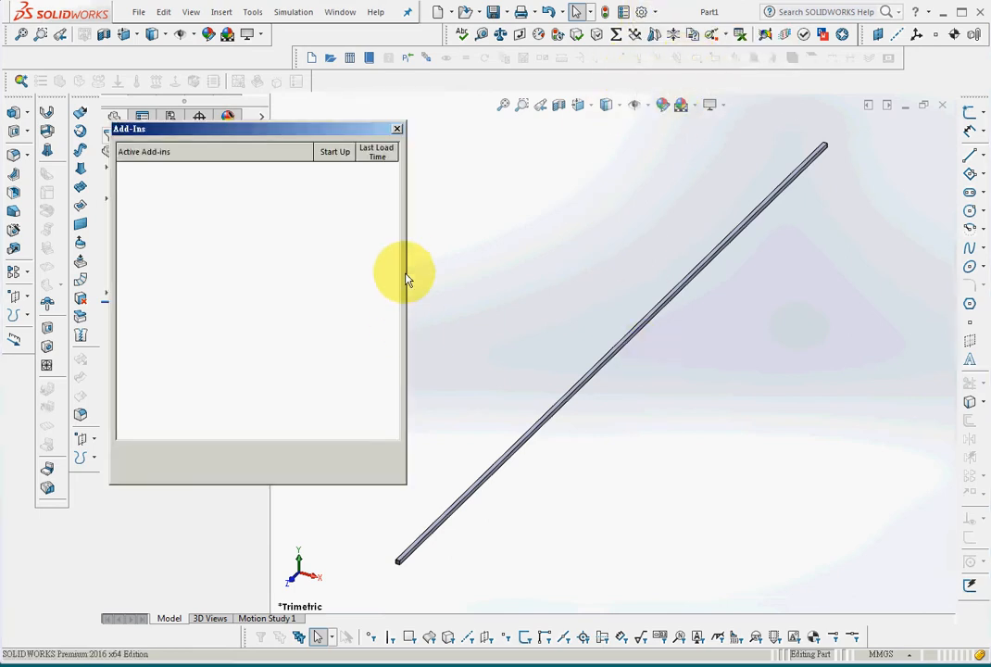
scroll(404, 363, "down", 4)
scroll(404, 368, "down", 1)
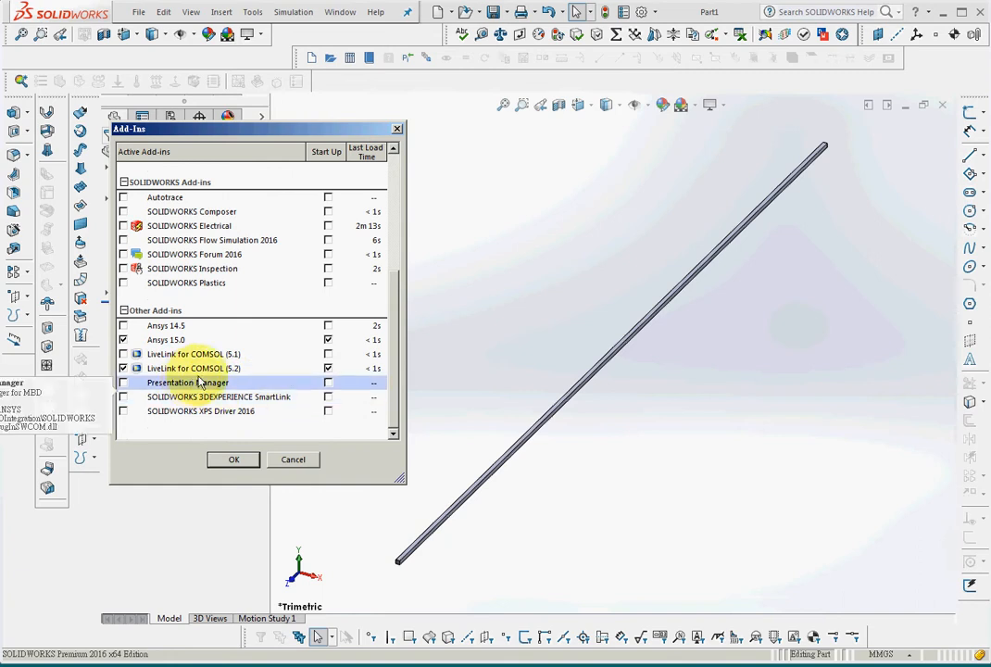
left_click(294, 461)
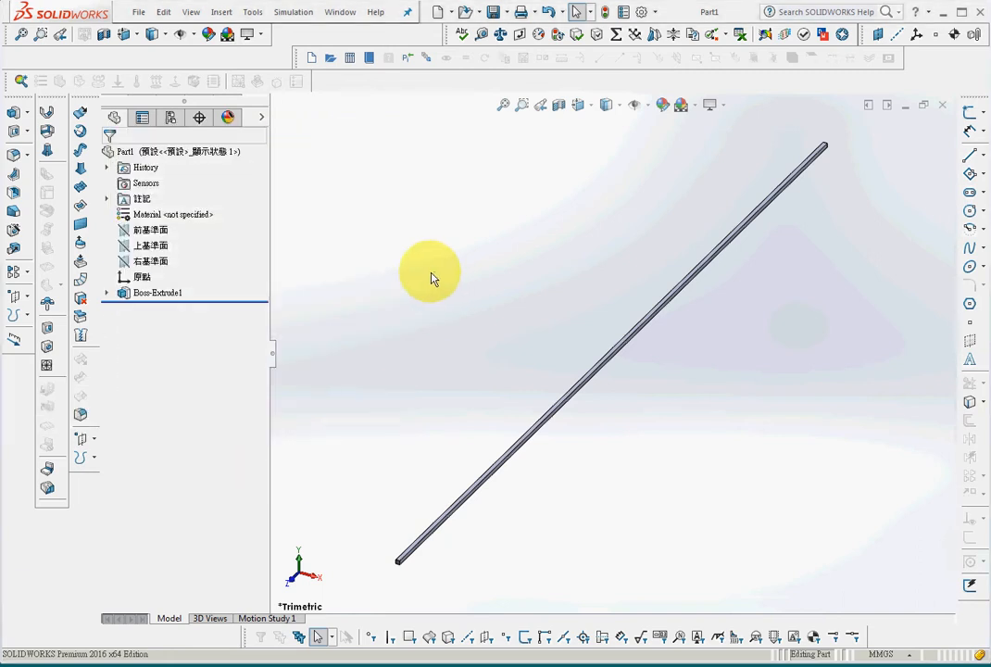
- Launch the one-window version of COMSOL from the part and start a 3D model with the Model Wizard
left_click(252, 13)
mouse_move(315, 45)
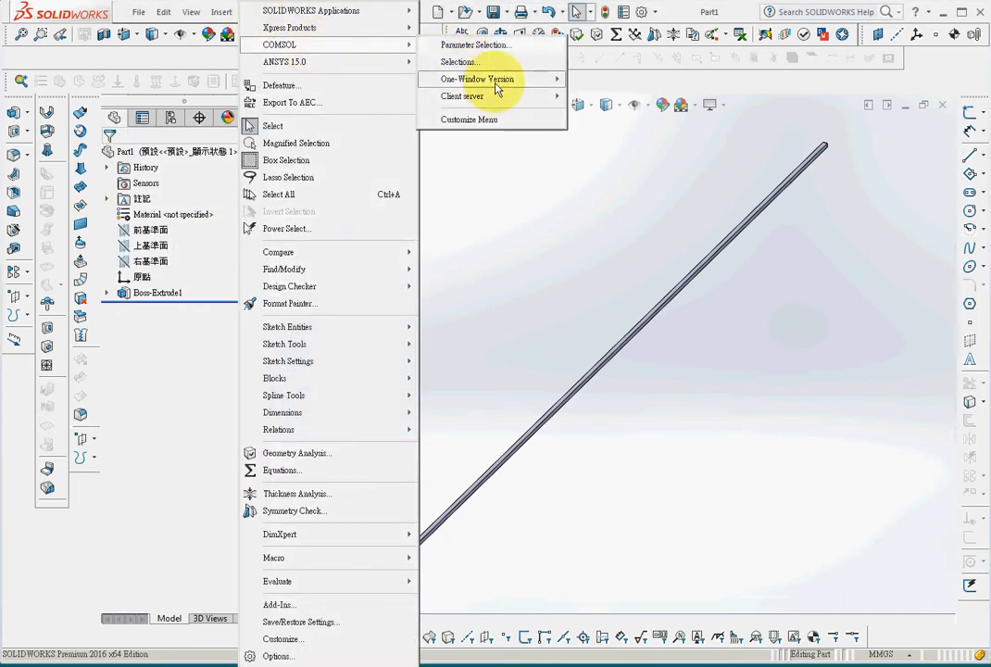
mouse_move(491, 78)
left_click(645, 80)
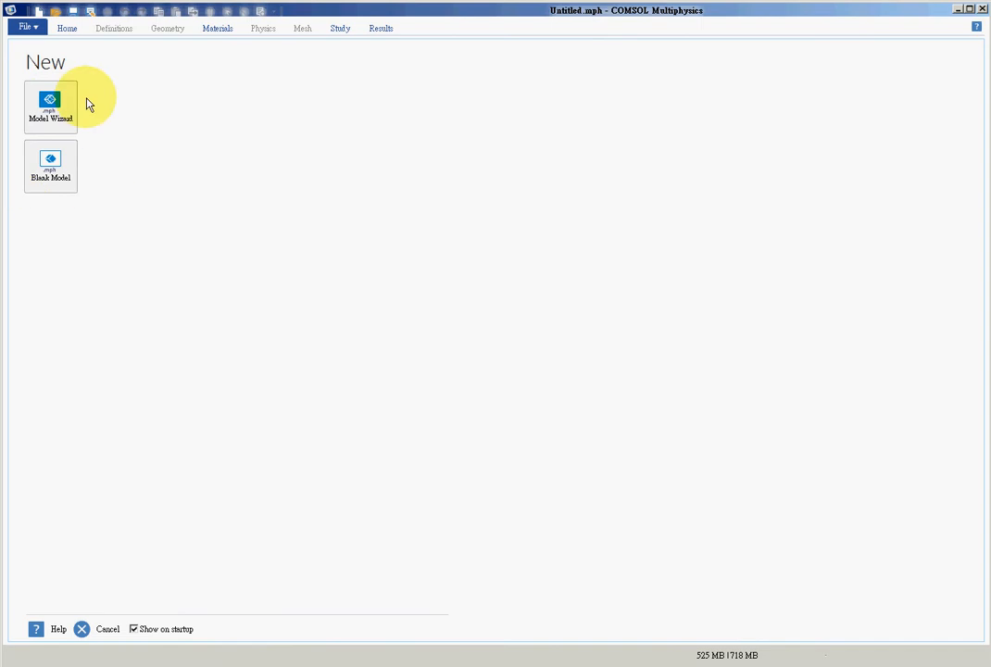
left_click(51, 100)
left_click(51, 111)
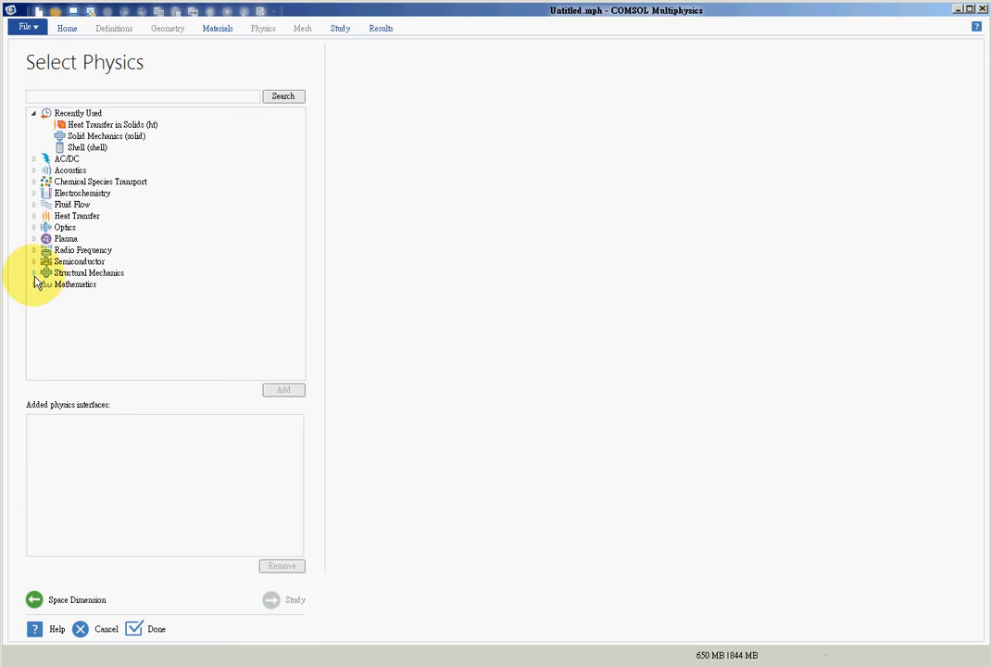
- Add the Solid Mechanics physics interface to the model and proceed to the study selection
left_click(127, 136)
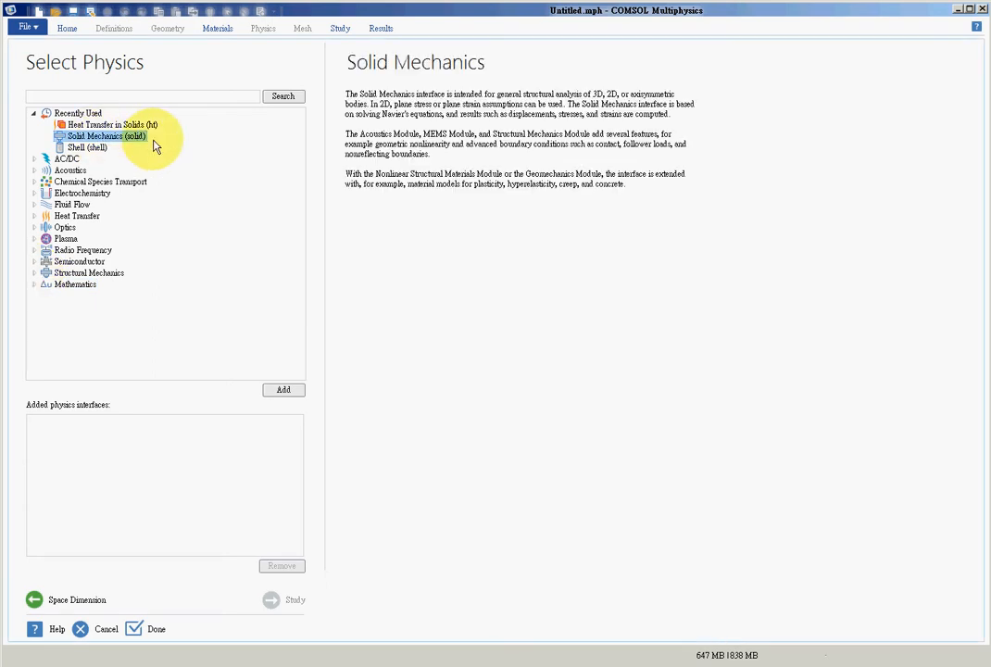
left_click(293, 396)
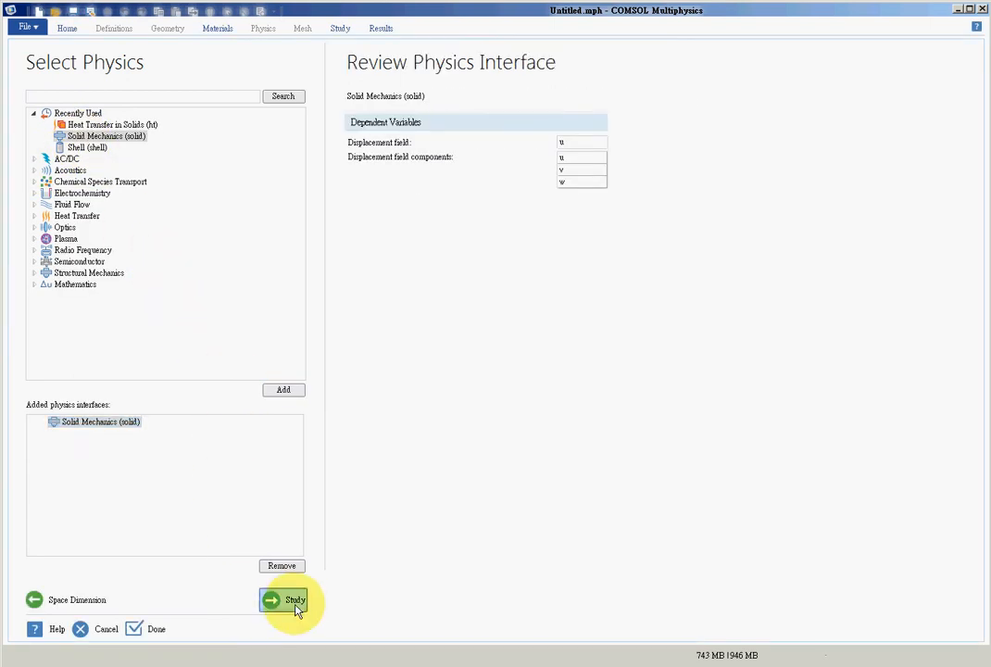
left_click(293, 601)
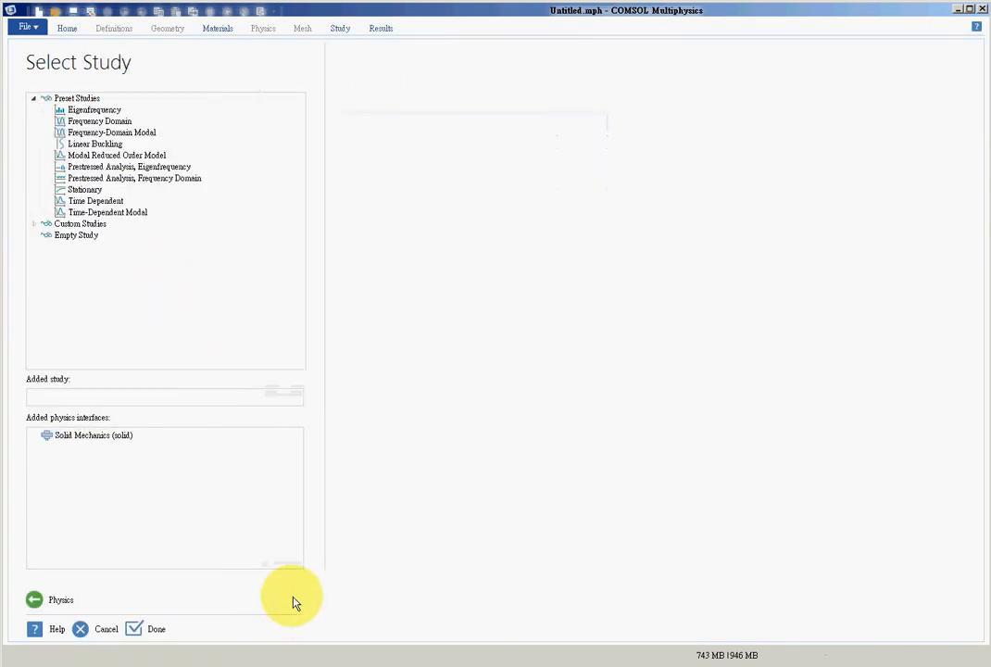
- Compare the preset studies, choose Linear Buckling as the study type and finish the model wizard
left_click(97, 201)
left_click(107, 213)
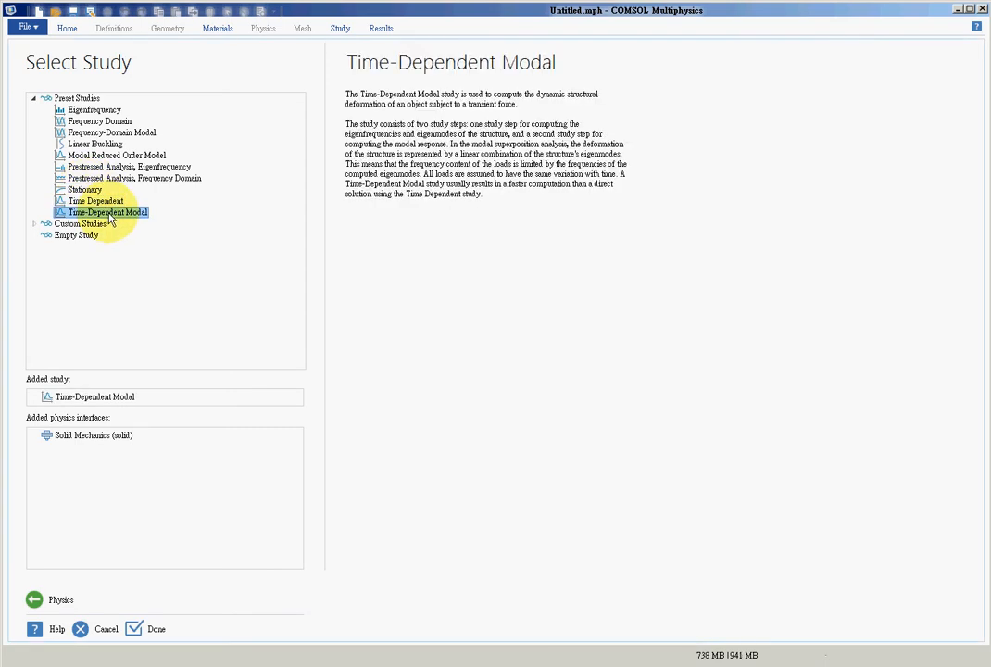
left_click(93, 110)
left_click(97, 121)
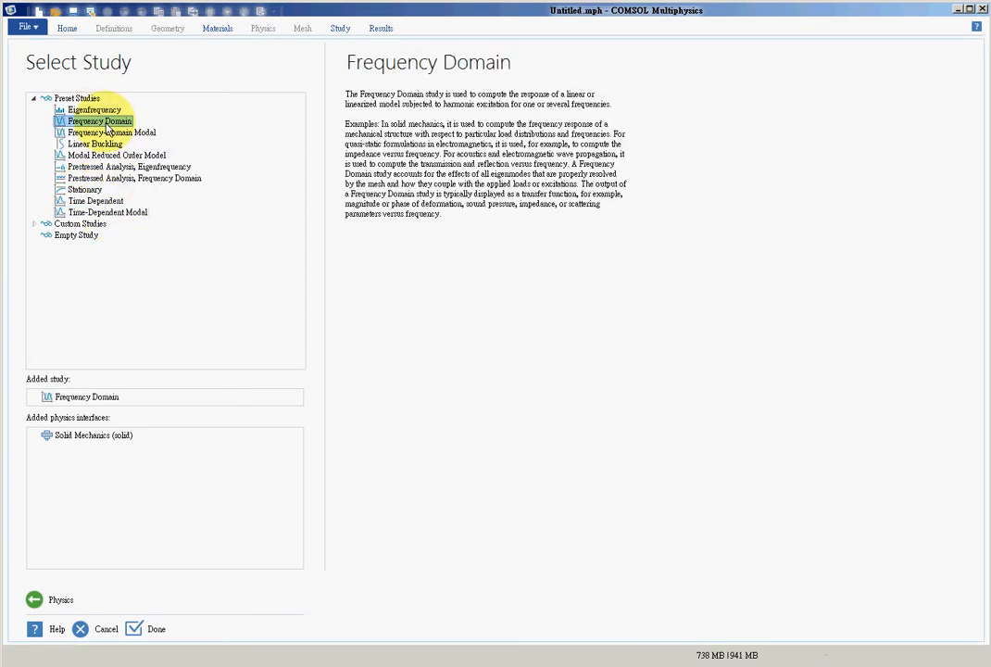
left_click(111, 134)
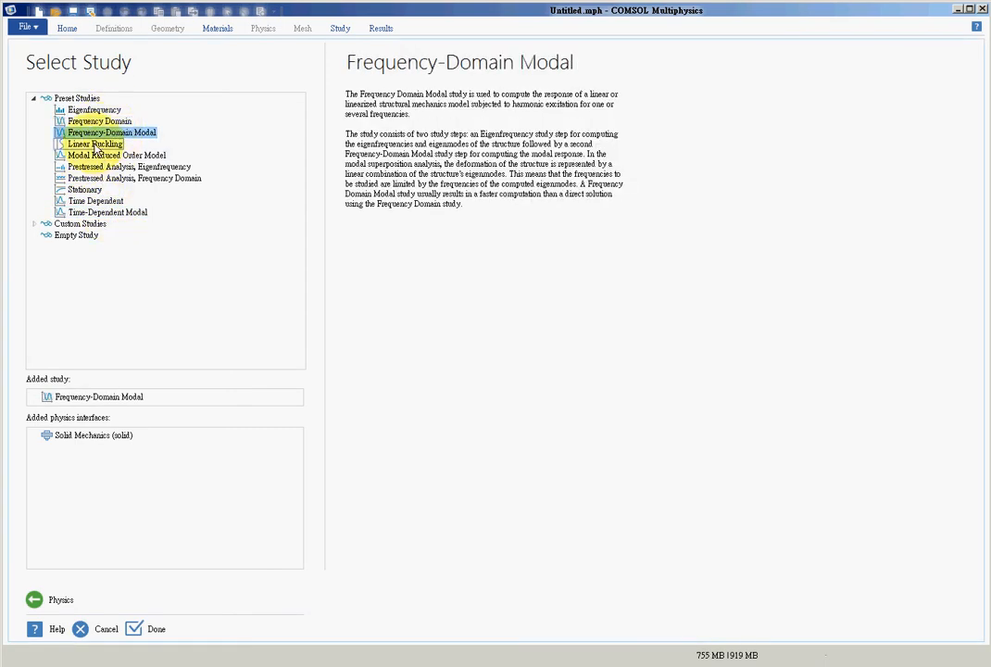
left_click(94, 144)
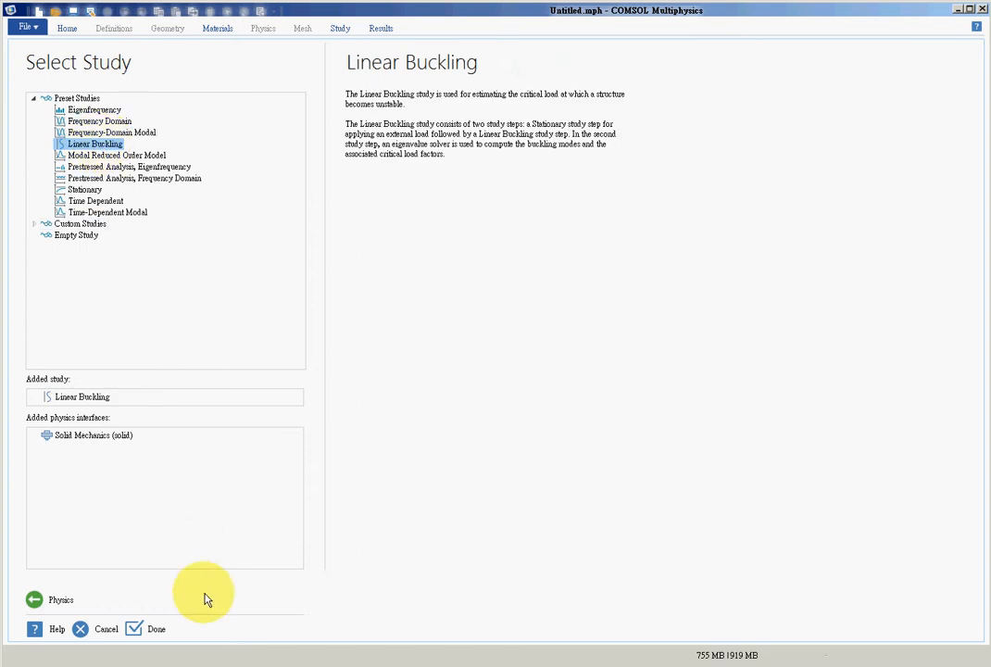
left_click(140, 635)
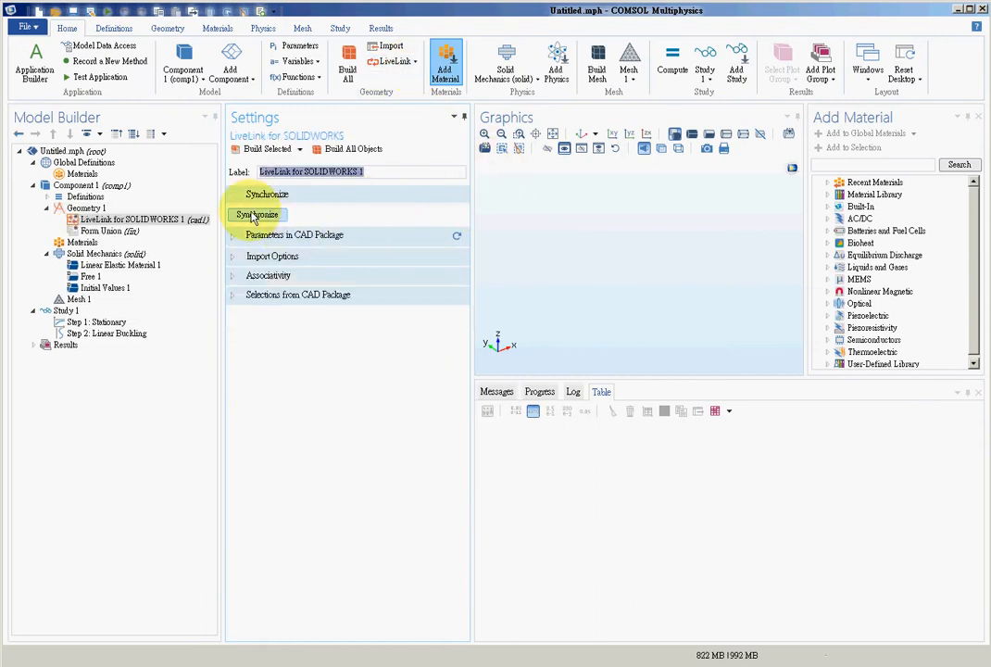
- Synchronize the LiveLink geometry with SOLIDWORKS to bring the bar into the model
left_click(254, 217)
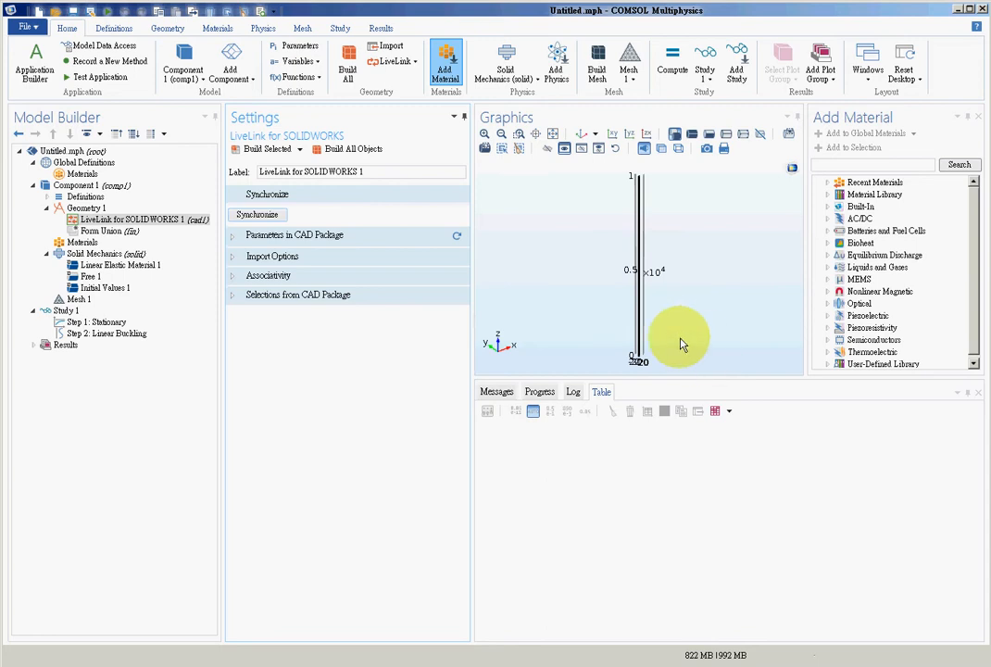
left_click_drag(584, 316, 417, 188)
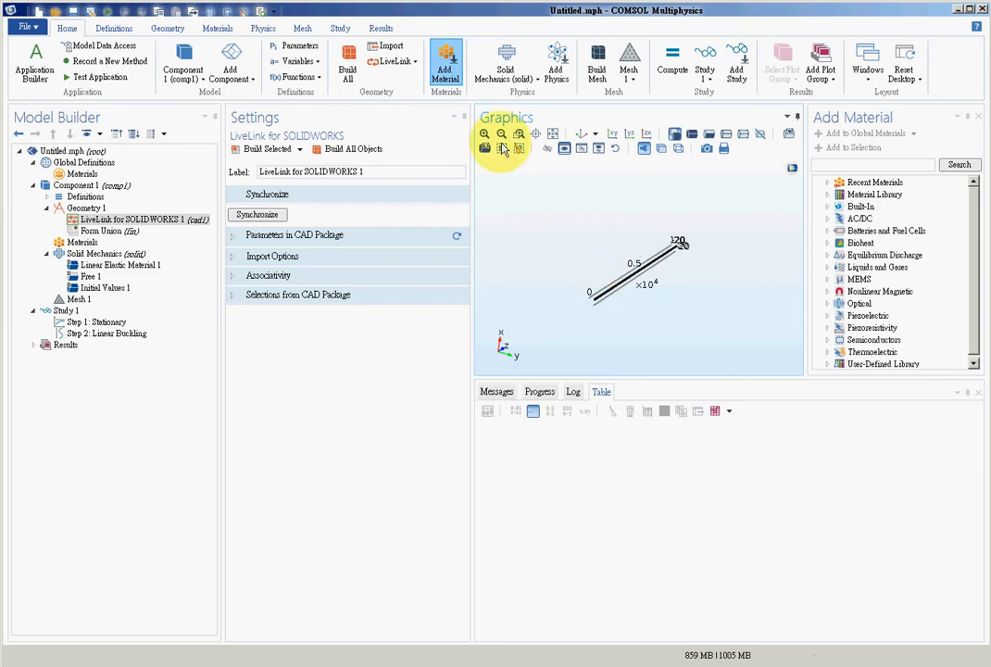
left_click(553, 135)
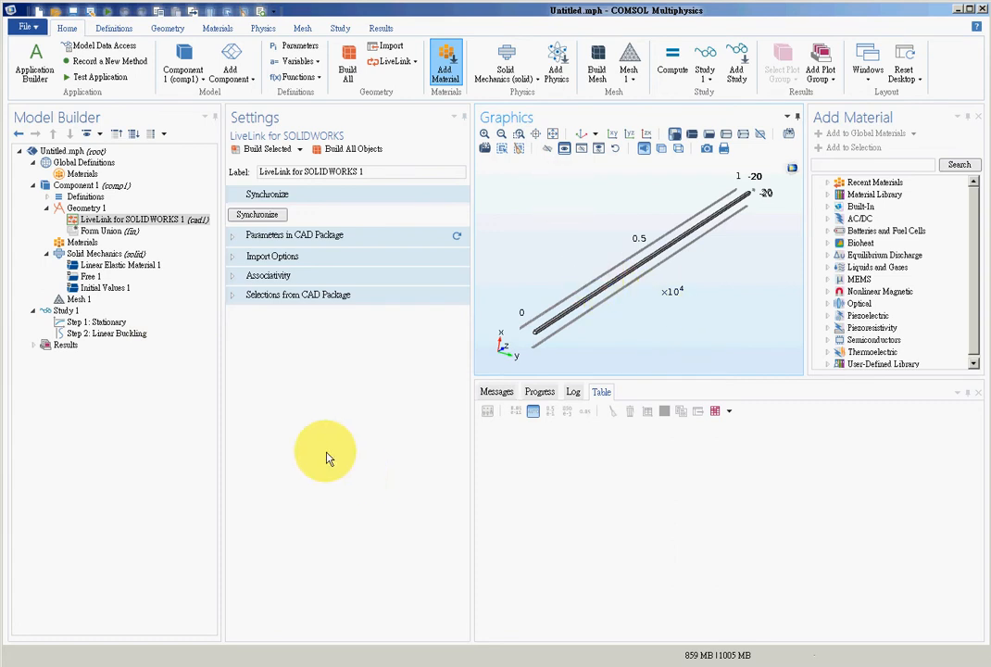
- Add the built-in Structural steel material to the component and assign it to all domains of the bar
left_click(81, 244)
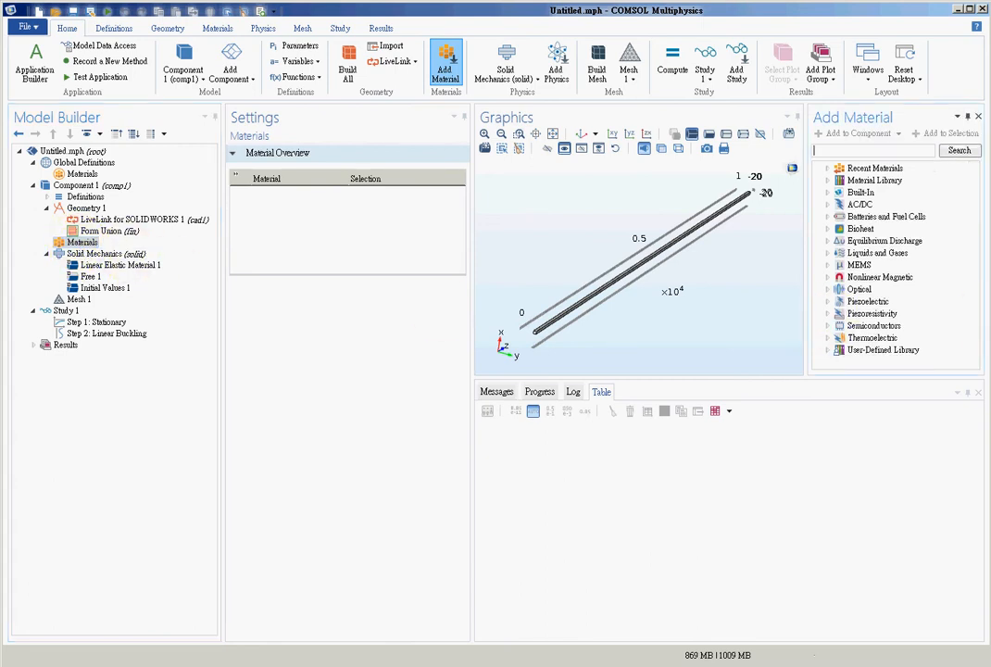
double_click(847, 171)
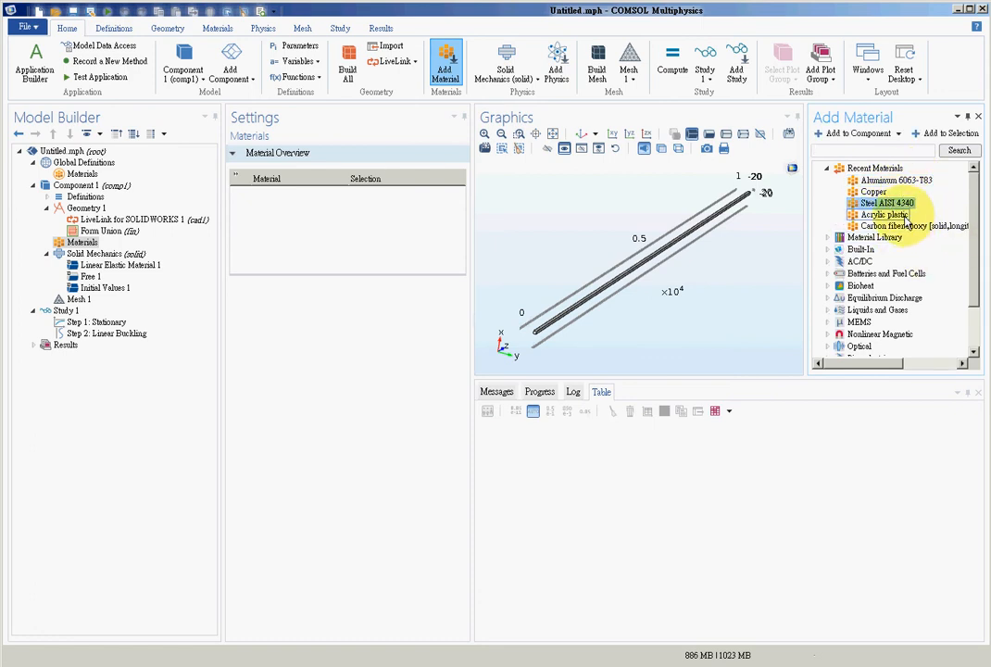
left_click(826, 249)
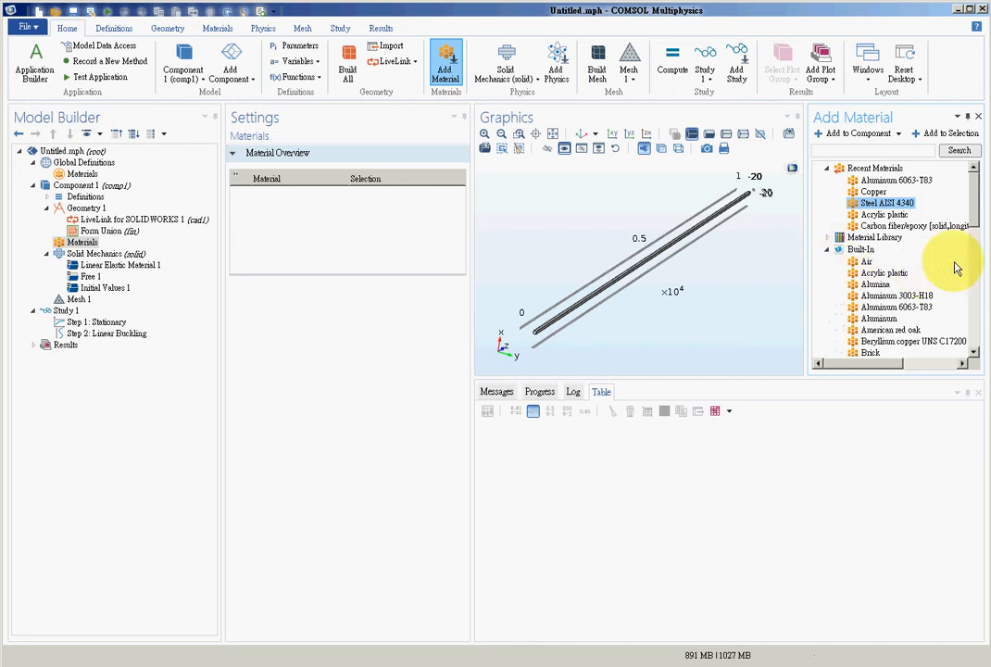
left_click_drag(972, 226, 967, 318)
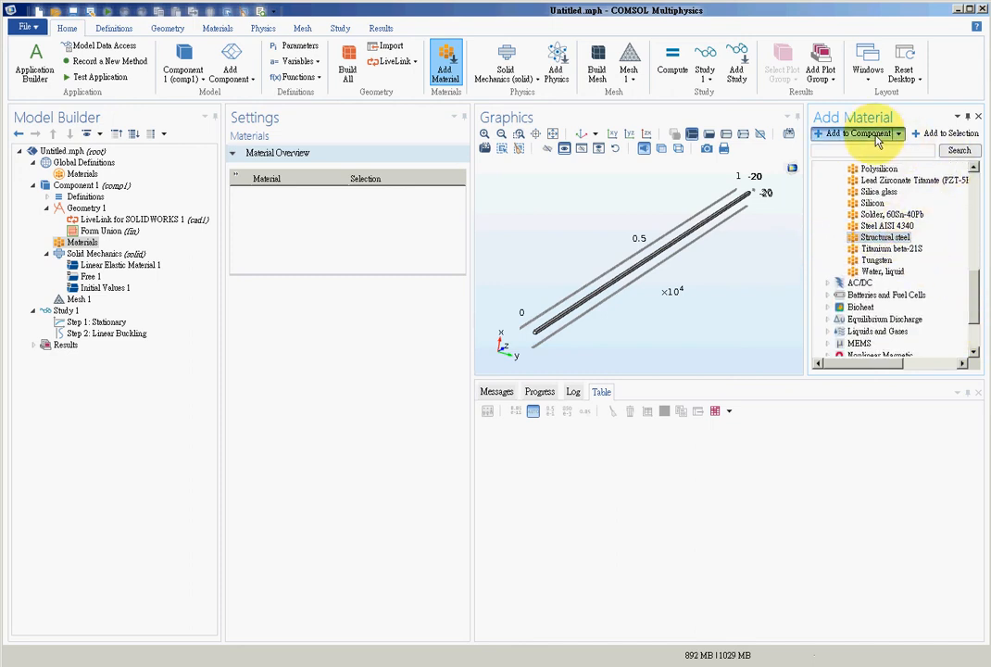
left_click(949, 133)
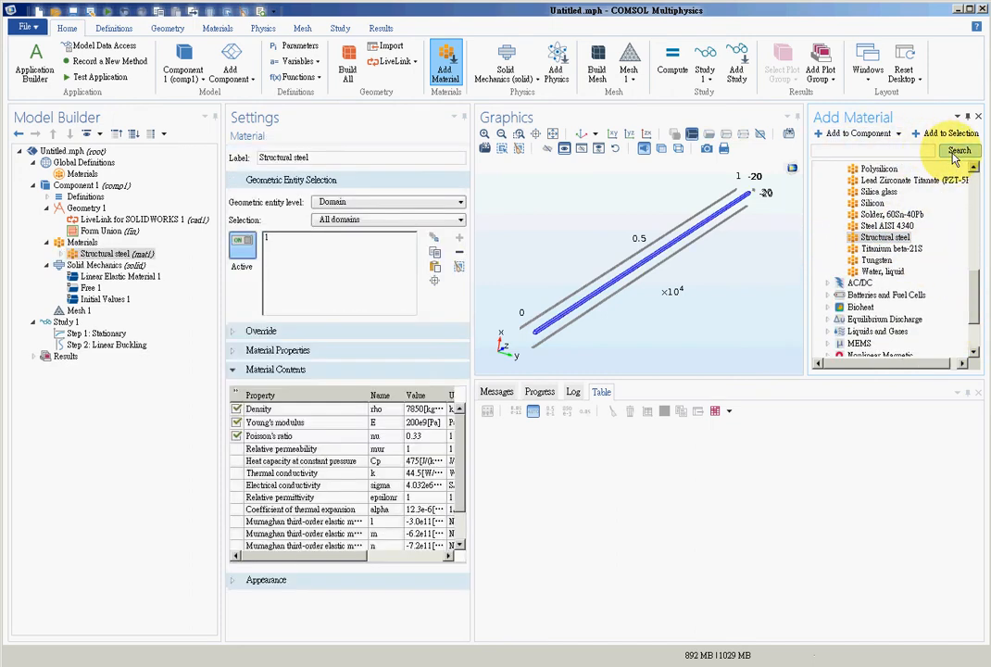
left_click(311, 240)
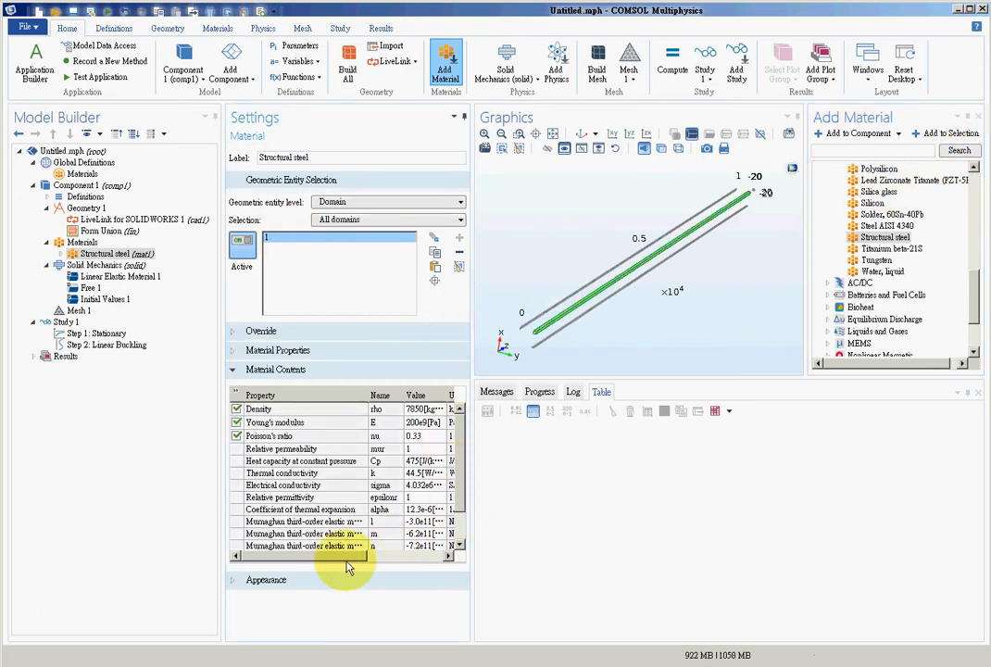
left_click_drag(344, 557, 361, 514)
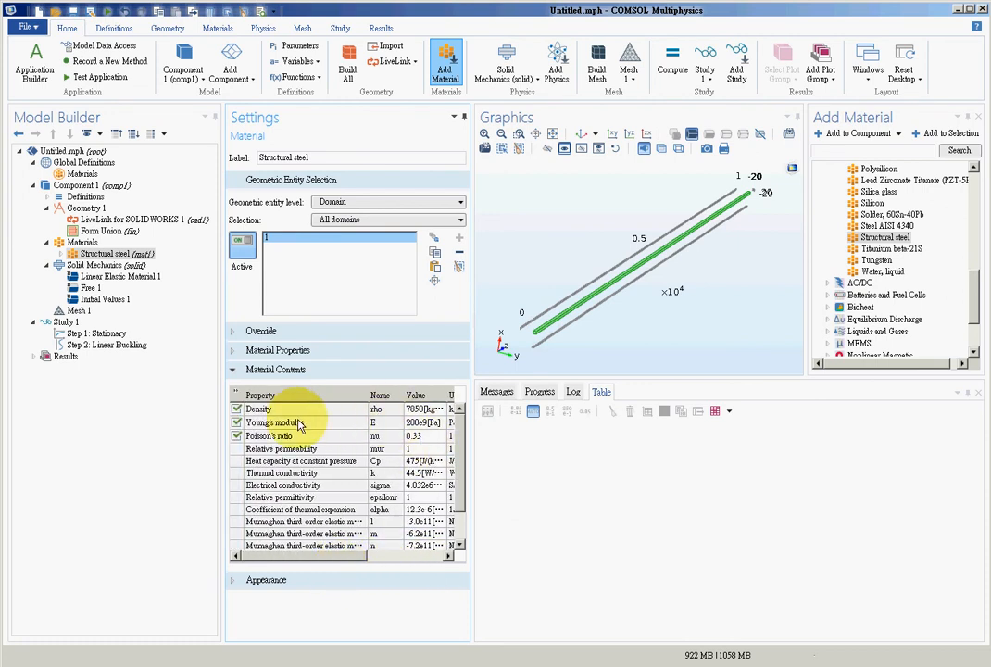
- Set the structural steel's Young's modulus to 300e9 Pa and its Poisson's ratio to 0.3
left_click(411, 422)
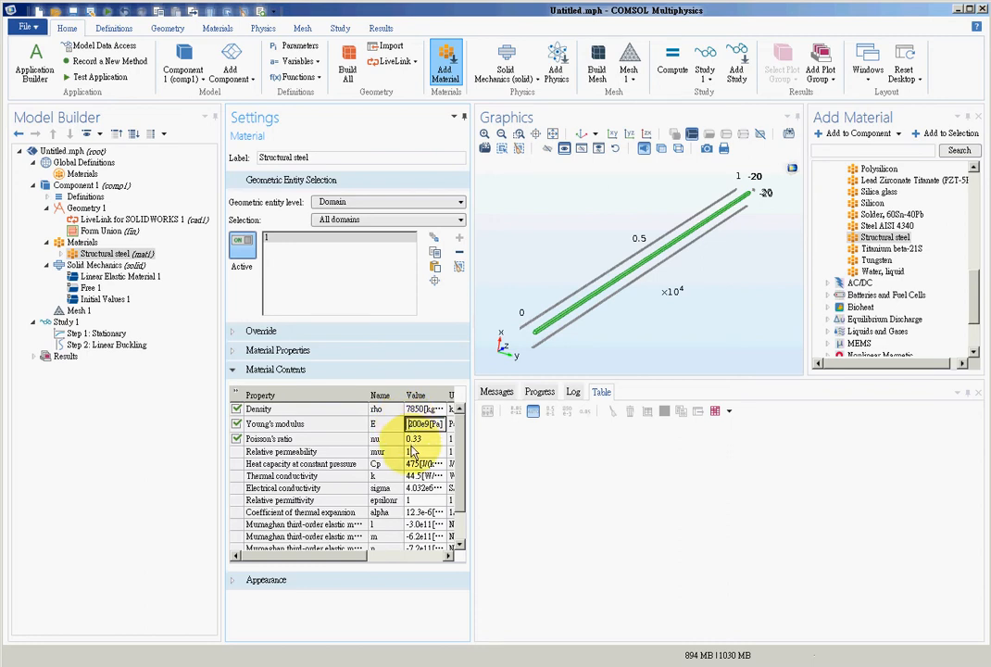
type("3")
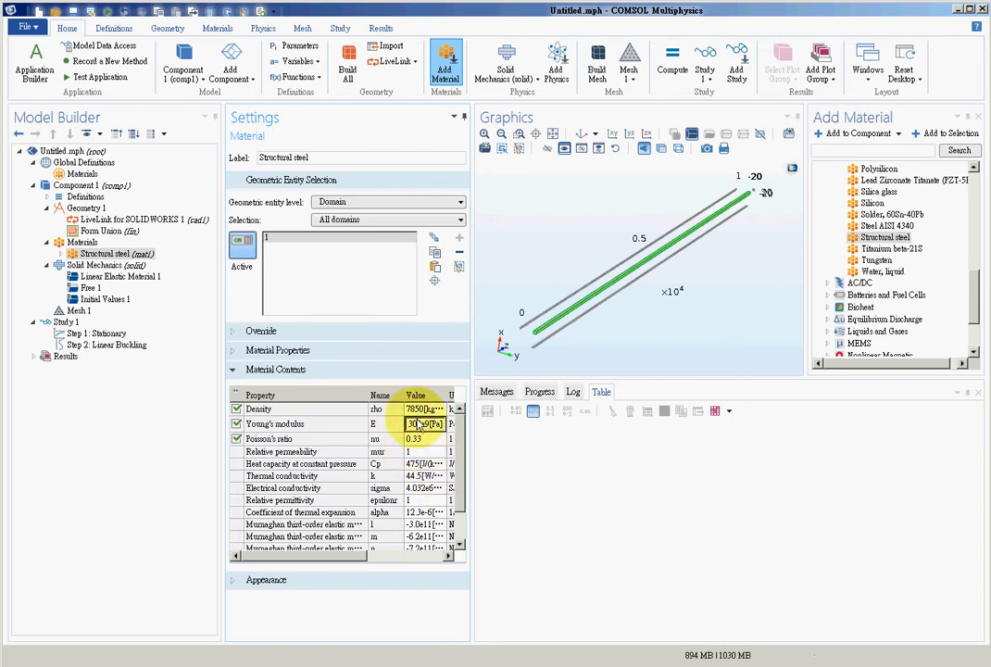
left_click(426, 439)
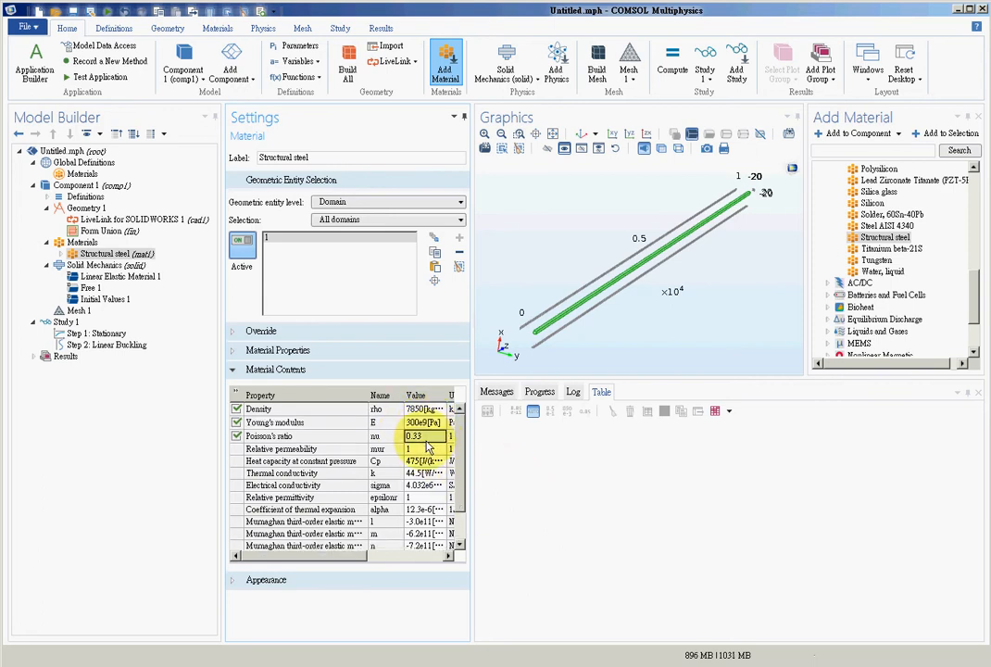
type("0.3")
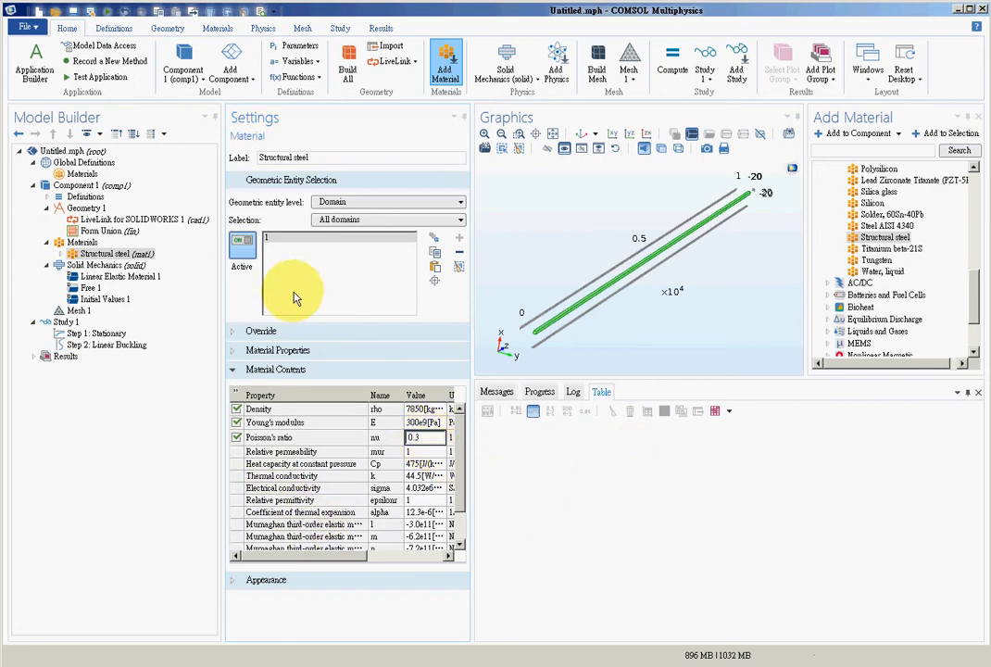
left_click(301, 239)
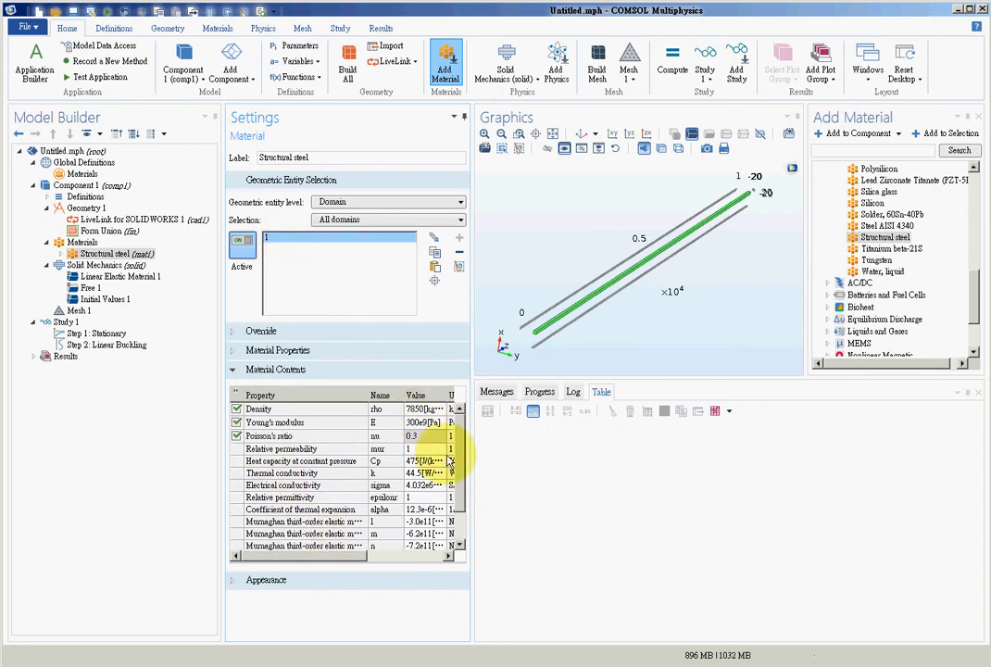
- Check the entered material values against the problem data in the Word document, and return to COMSOL
left_click(357, 664)
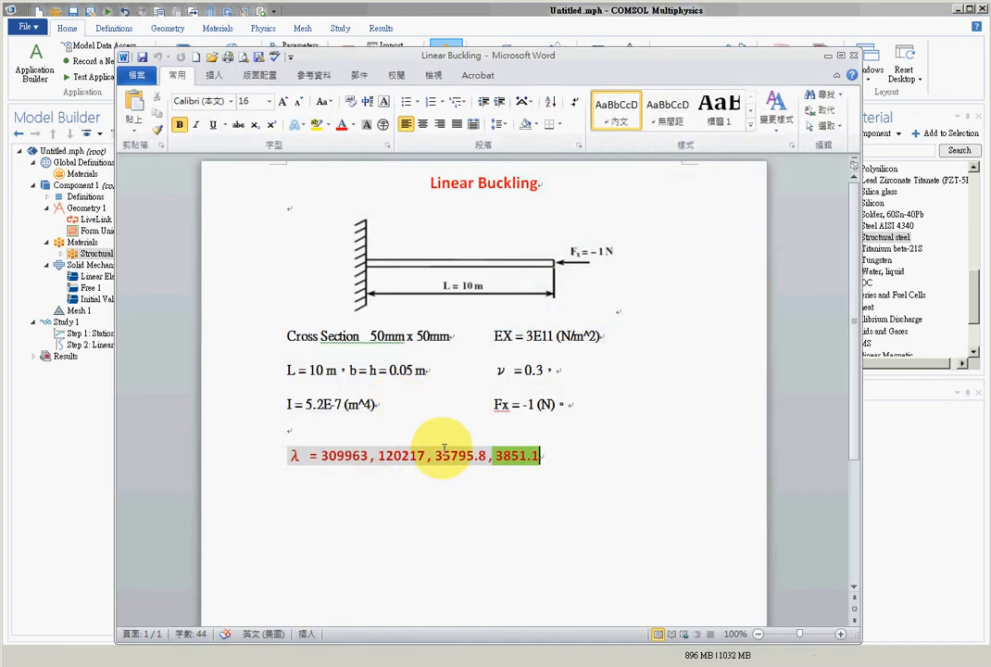
left_click_drag(491, 332, 605, 369)
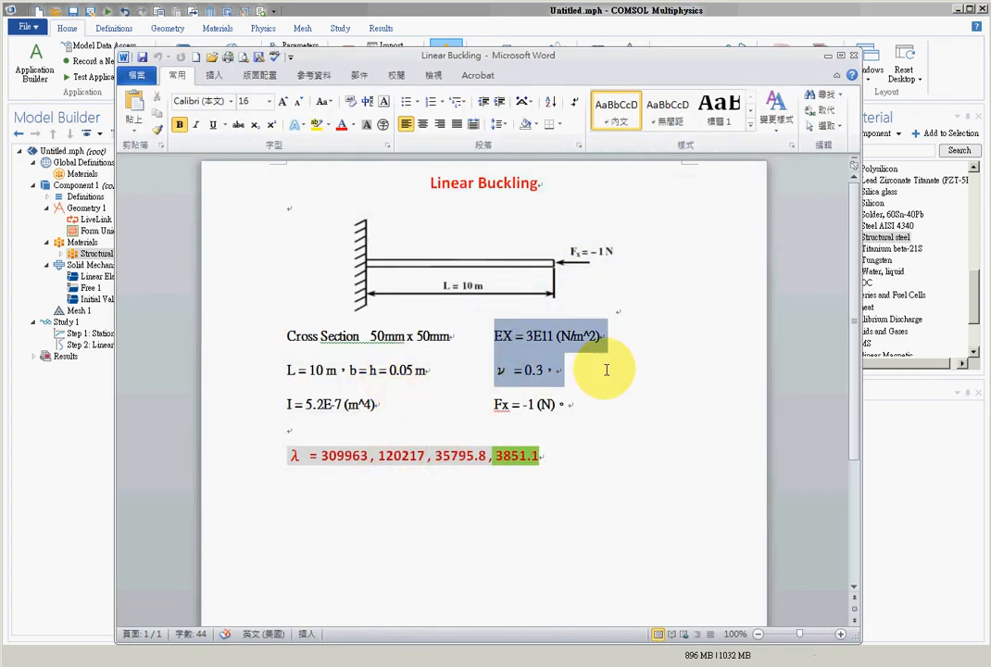
left_click(828, 56)
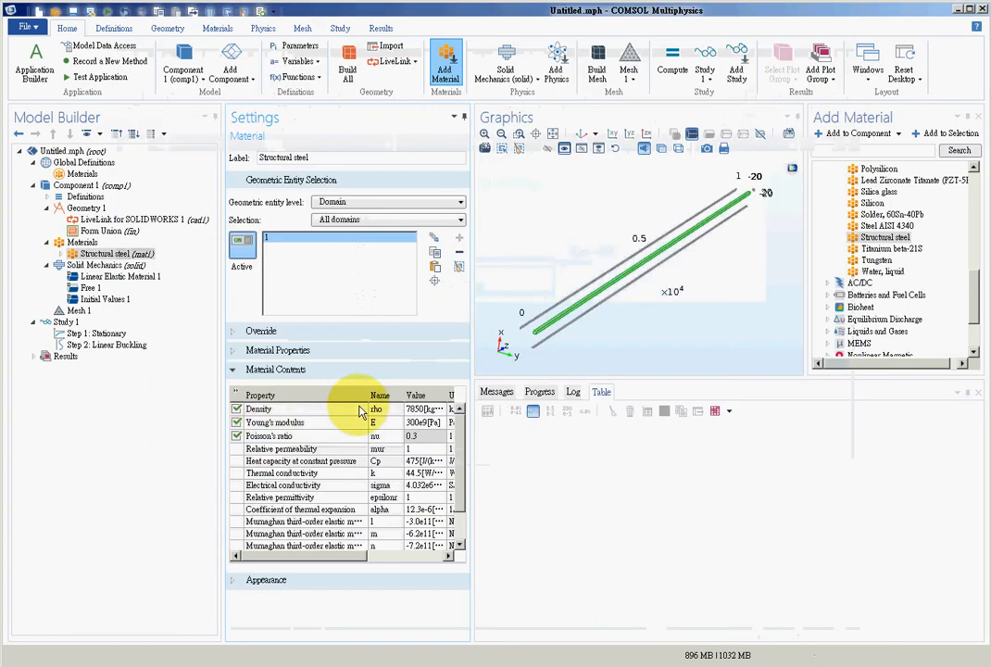
- Set the physics-controlled mesh to the Extra fine element size and build it
left_click(77, 312)
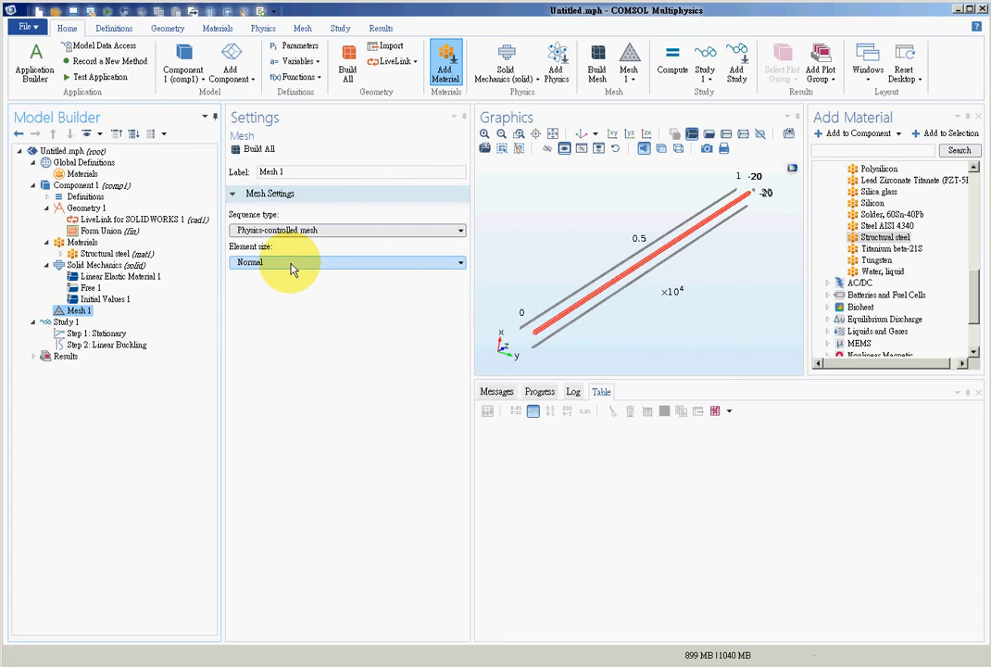
left_click(292, 268)
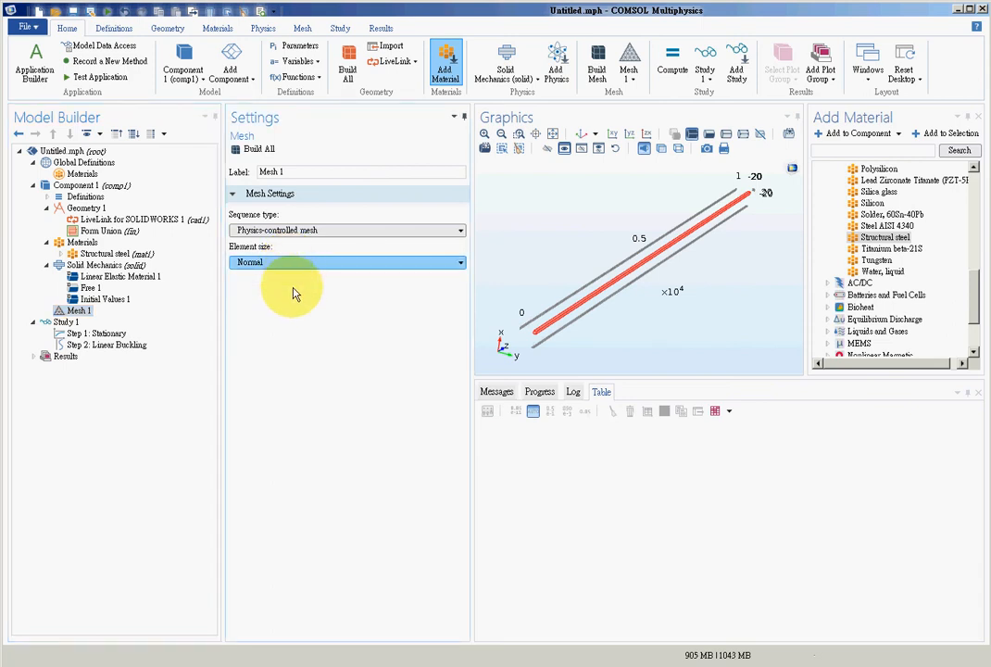
left_click(288, 284)
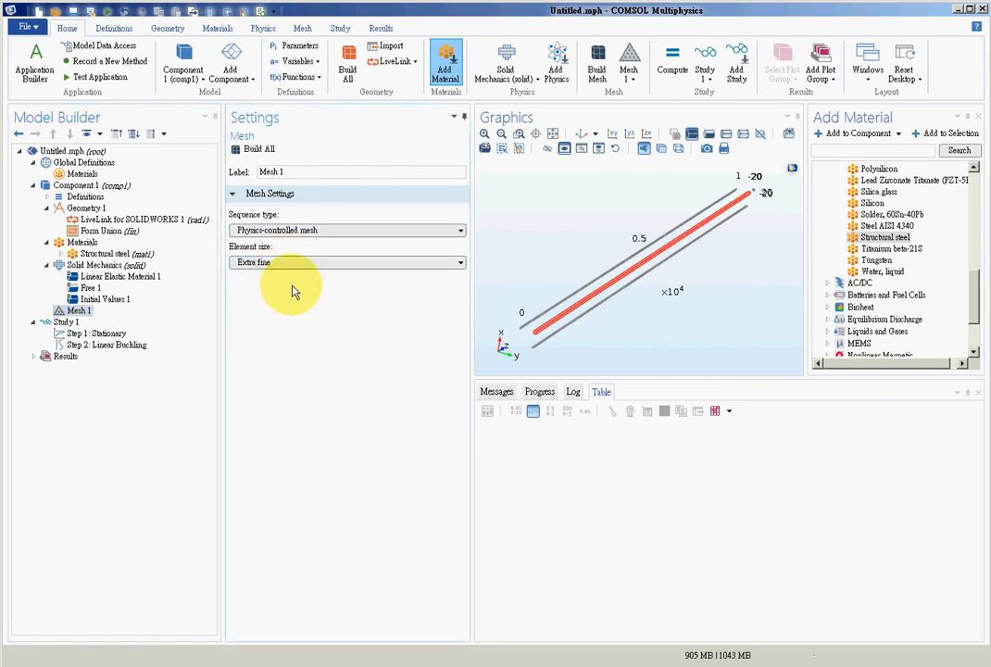
left_click(260, 150)
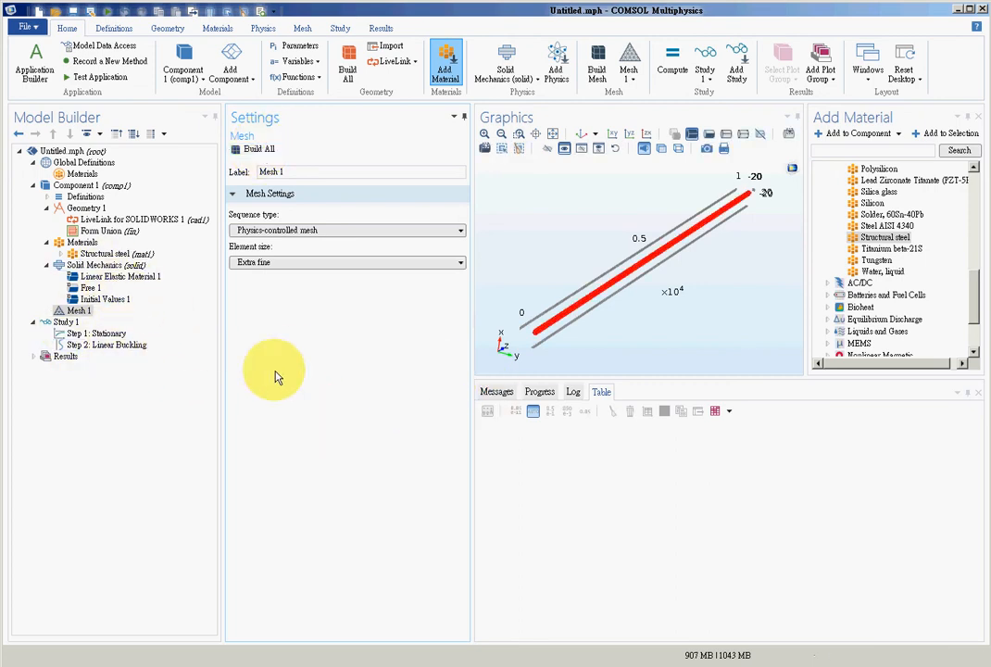
- Add a Fixed Constraint to Solid Mechanics and apply it to boundary 4, one square end face of the bar
left_click(105, 266)
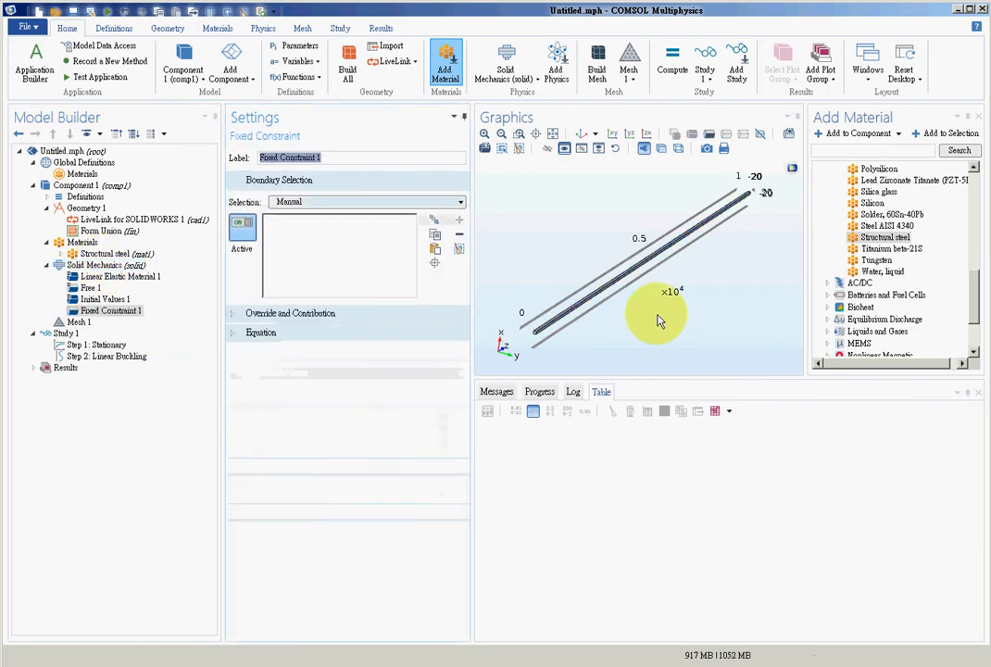
scroll(759, 244, "up", 1)
left_click_drag(759, 244, 574, 318)
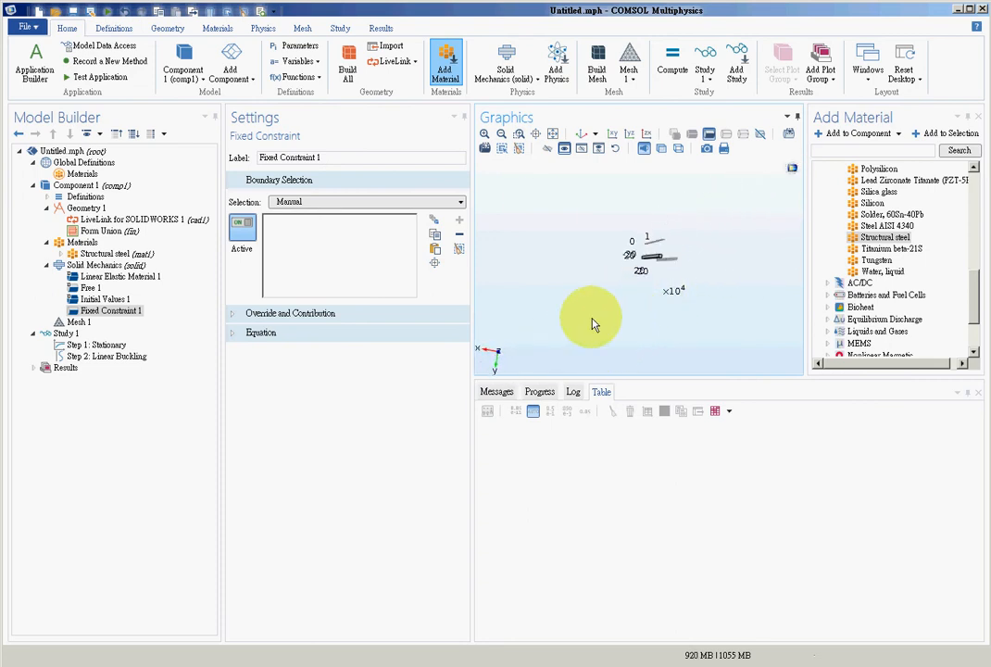
left_click(552, 135)
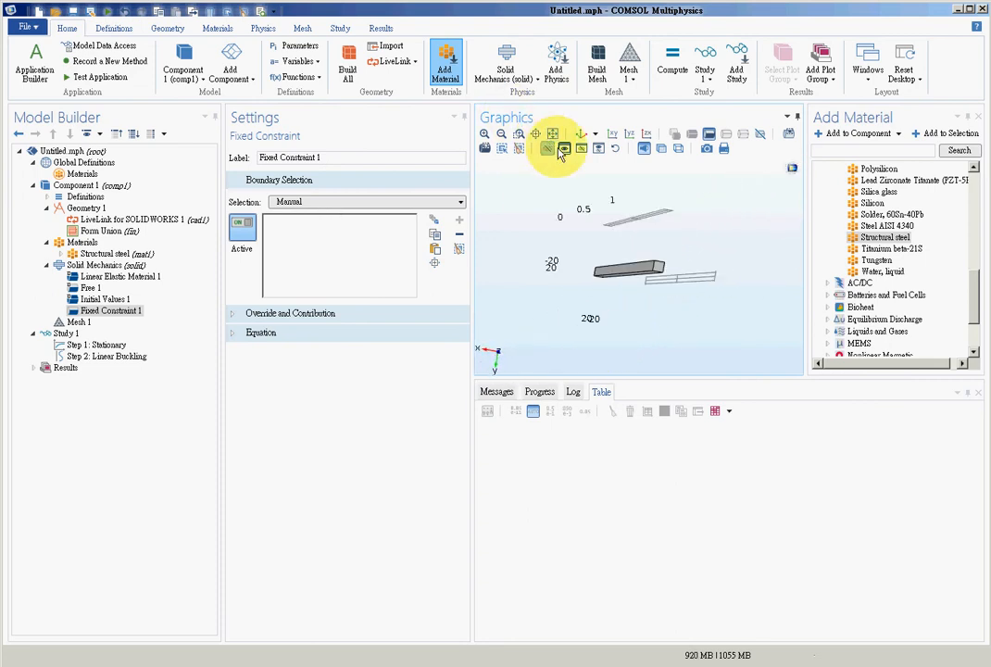
left_click(660, 271)
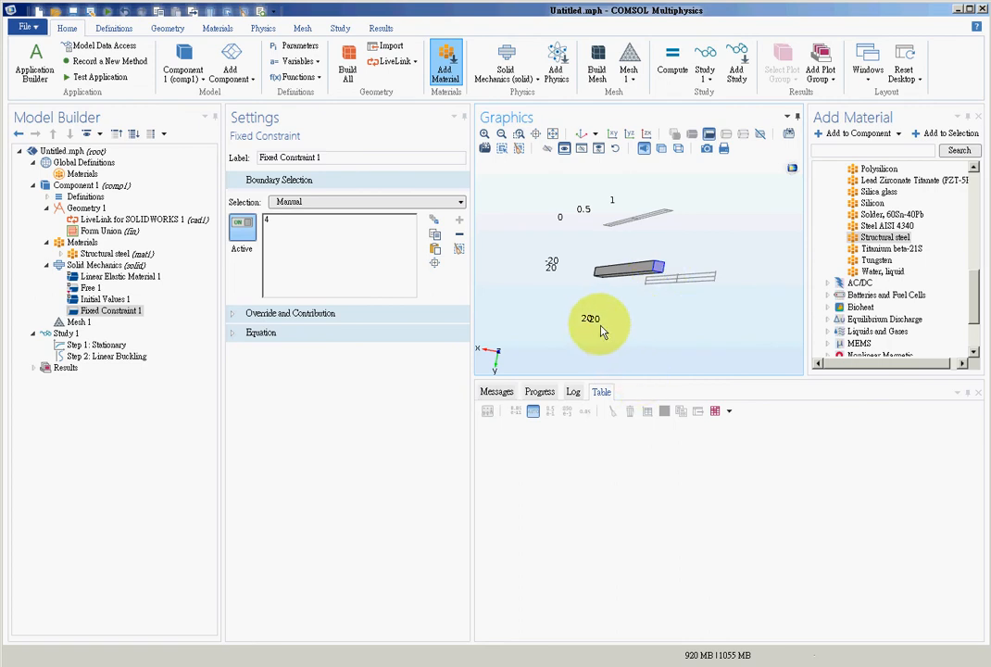
- Add a Boundary Load on boundary 3, the bar's opposite end face, with the load type Total force
scroll(593, 336, "up", 6)
scroll(752, 270, "down", 5)
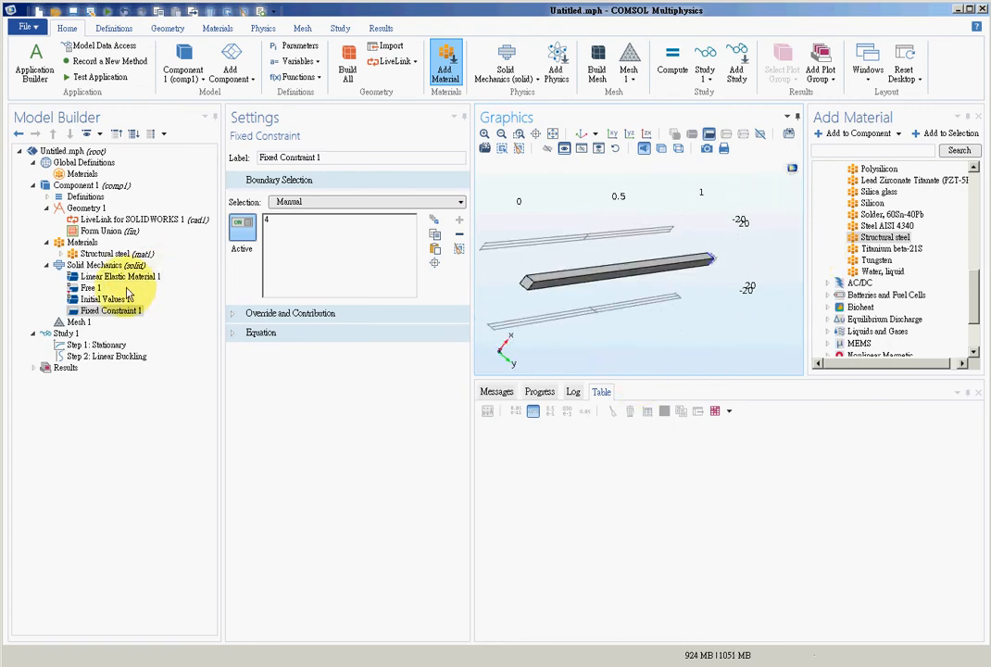
left_click(93, 265)
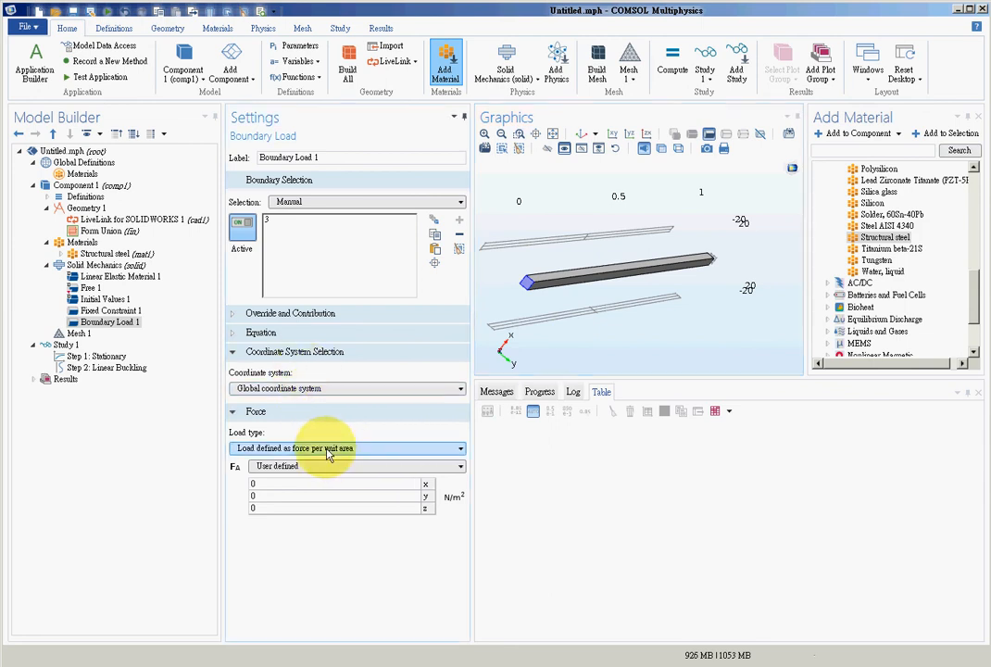
left_click(294, 475)
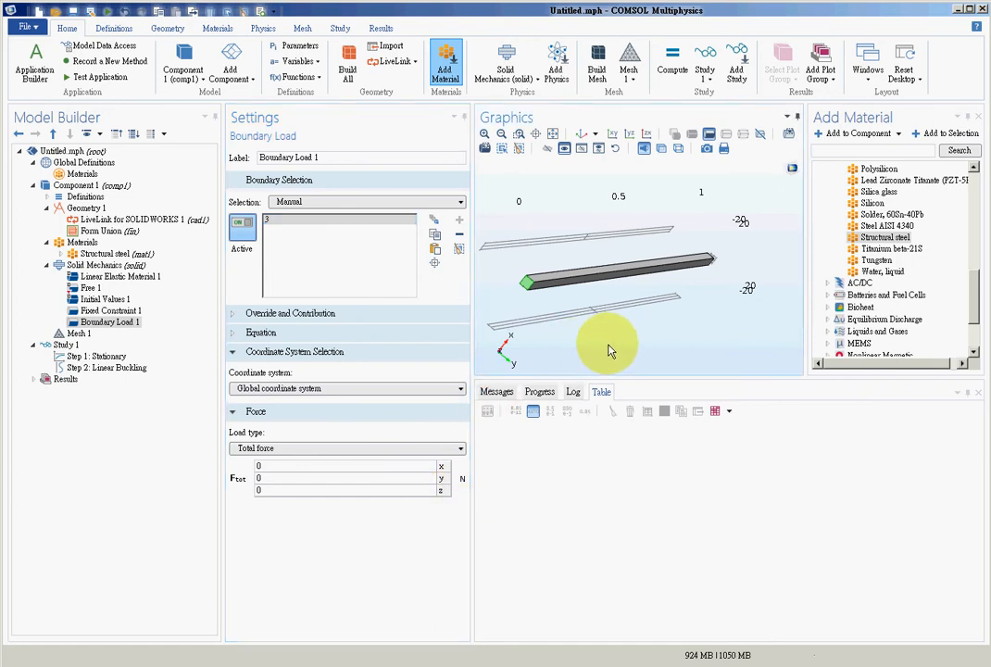
- Set the z component of the boundary load's total force to 1 N, directed along the bar
scroll(597, 343, "up", 2)
scroll(573, 358, "up", 4)
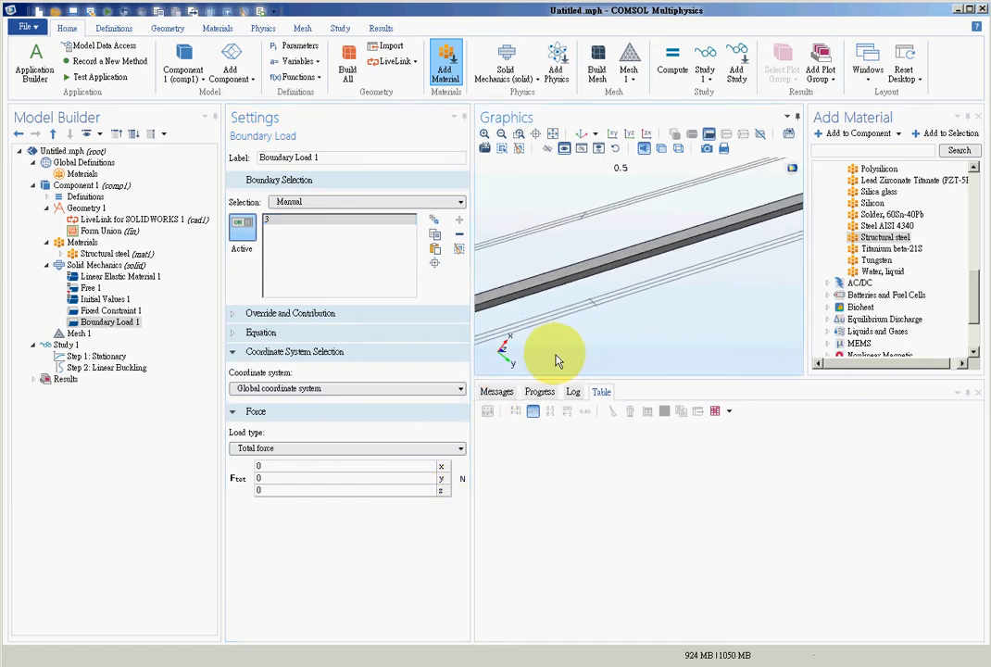
left_click_drag(569, 359, 630, 348)
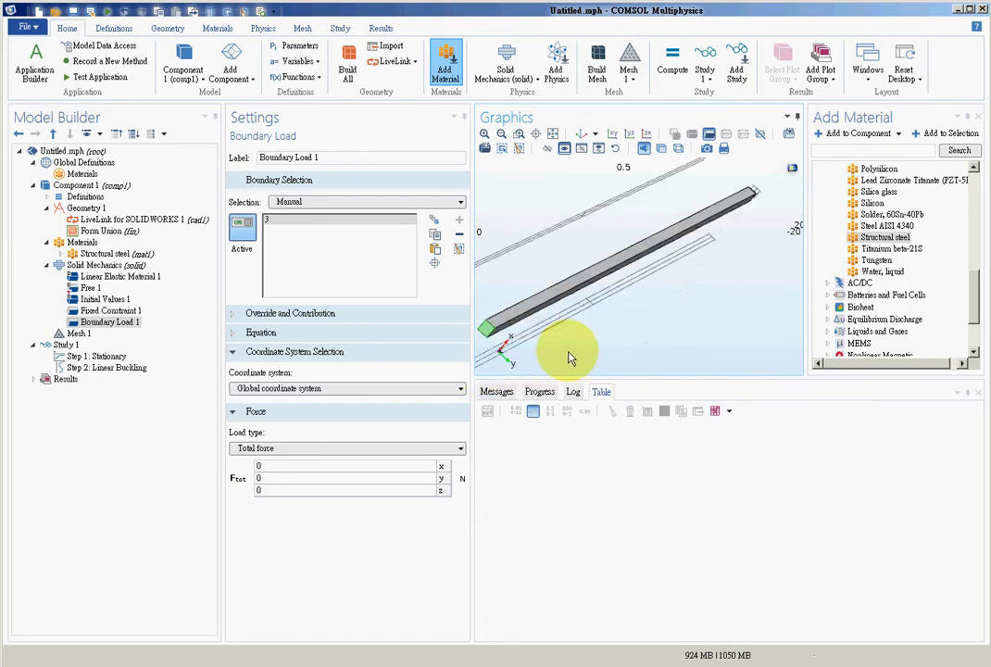
left_click(361, 490)
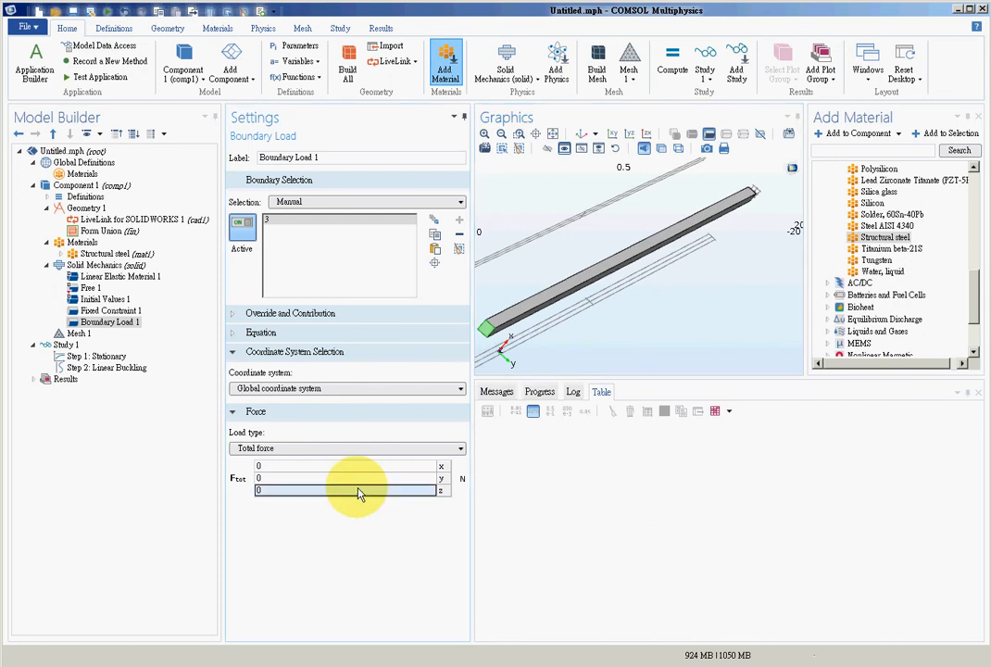
type("1")
left_click(392, 568)
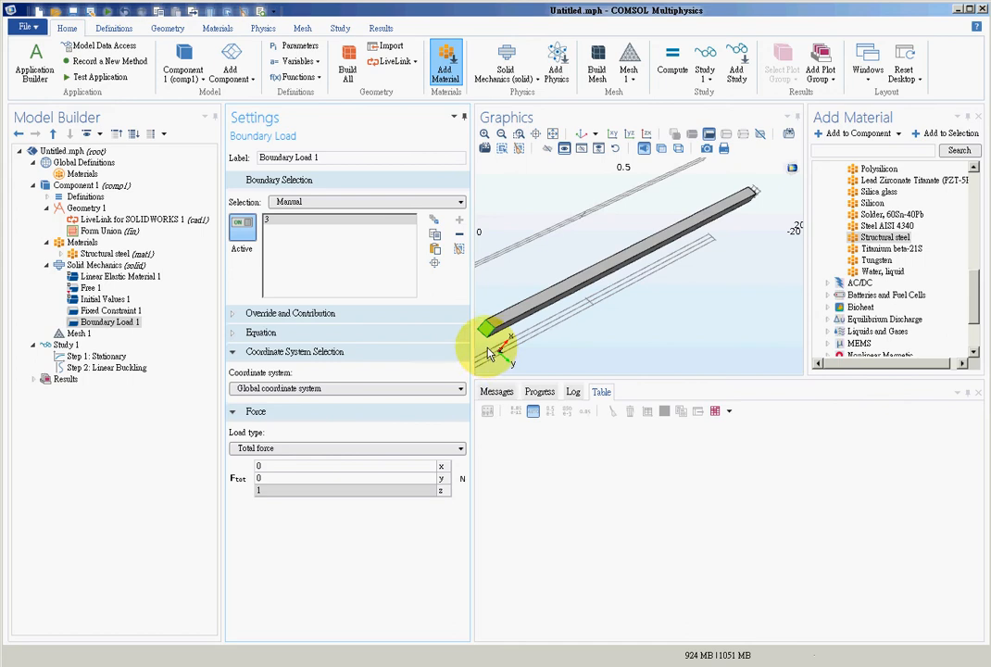
left_click(554, 135)
scroll(652, 327, "up", 5)
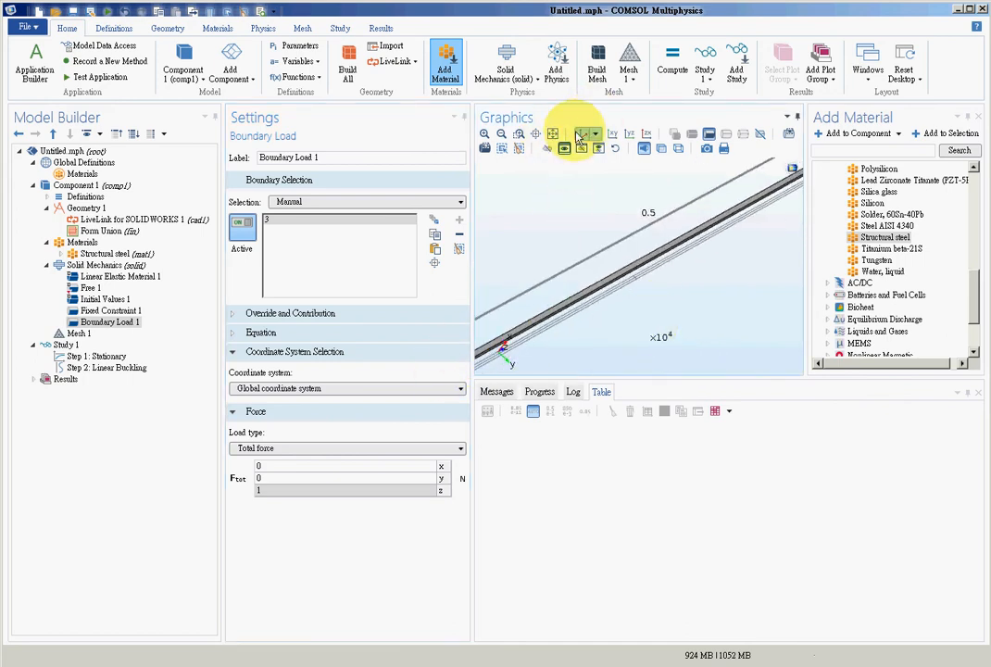
left_click(554, 135)
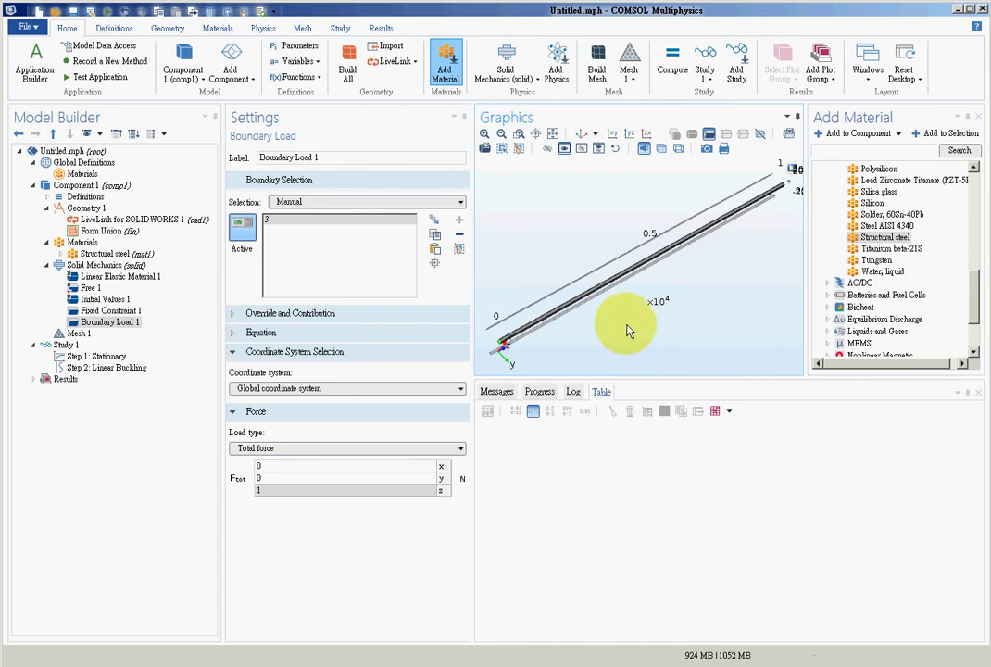
left_click_drag(590, 360, 537, 374)
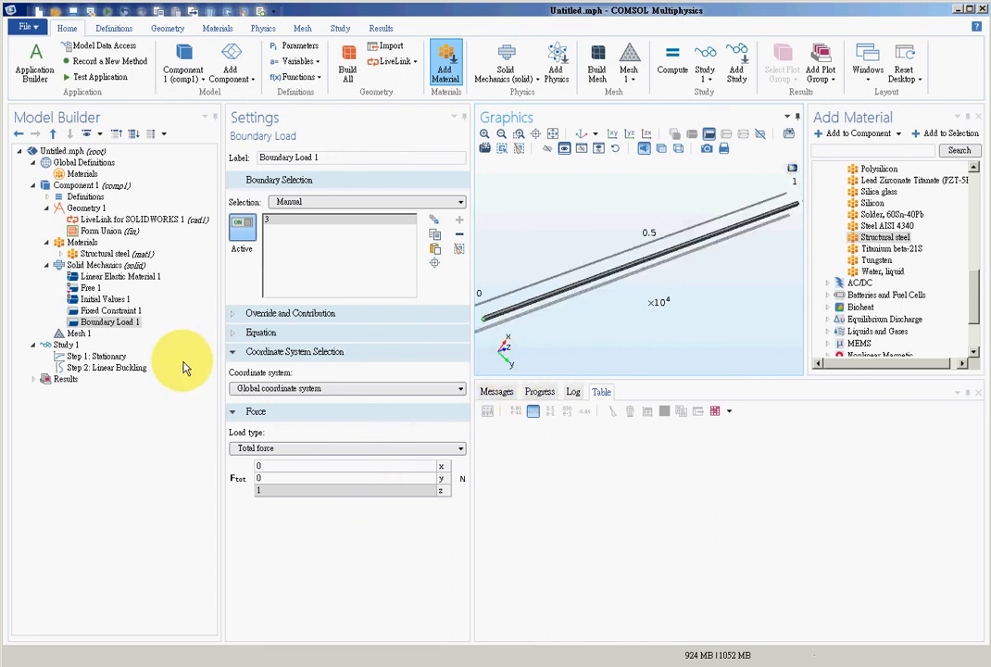
left_click(96, 266)
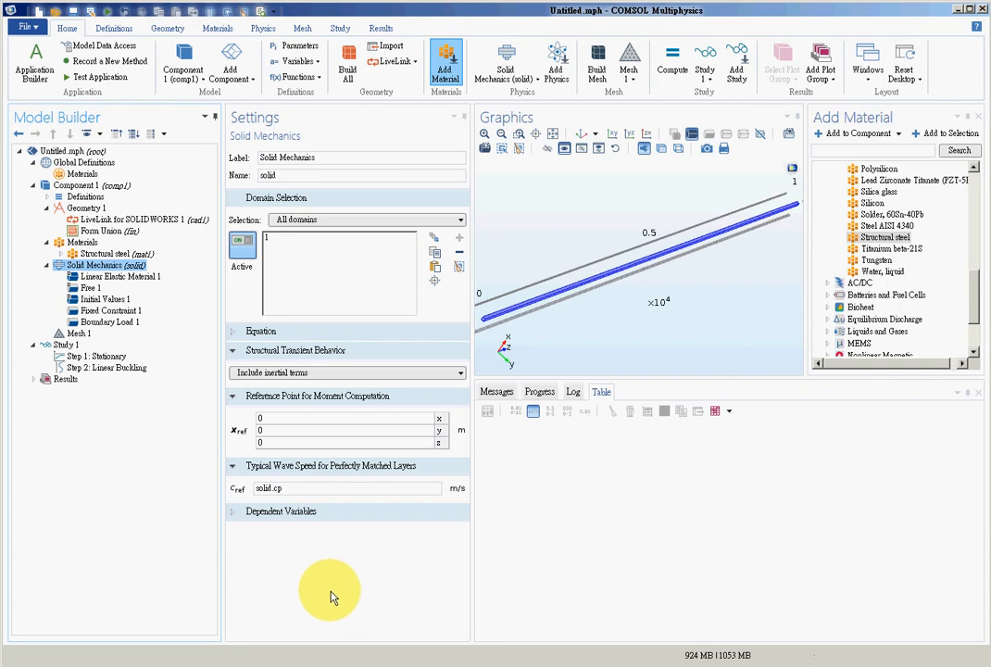
- Review the Stationary and Linear Buckling study steps and set the desired number of buckling modes to 8
left_click(64, 346)
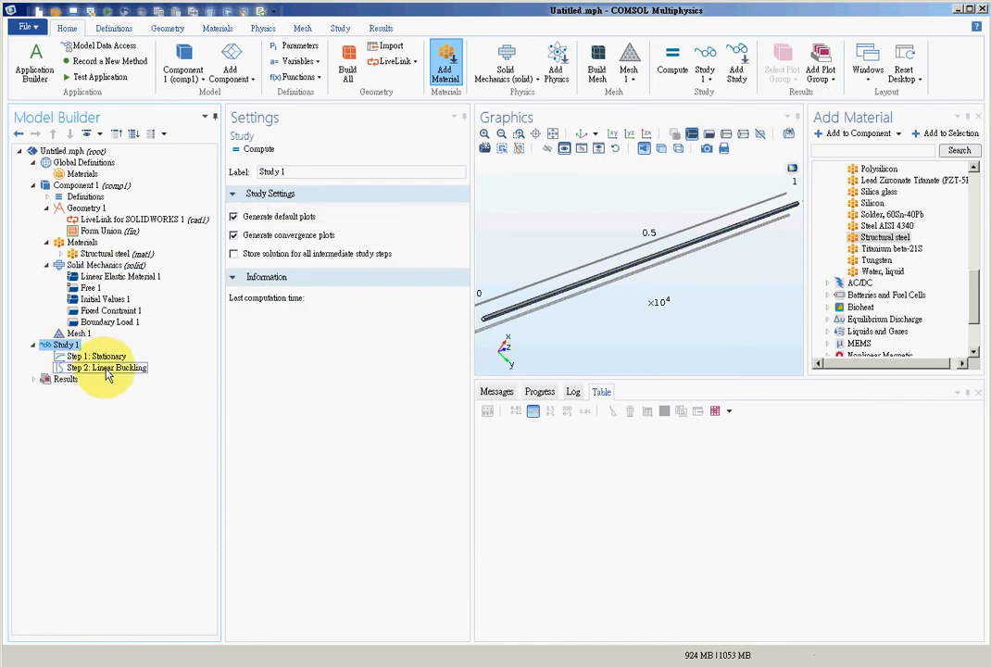
left_click(110, 366)
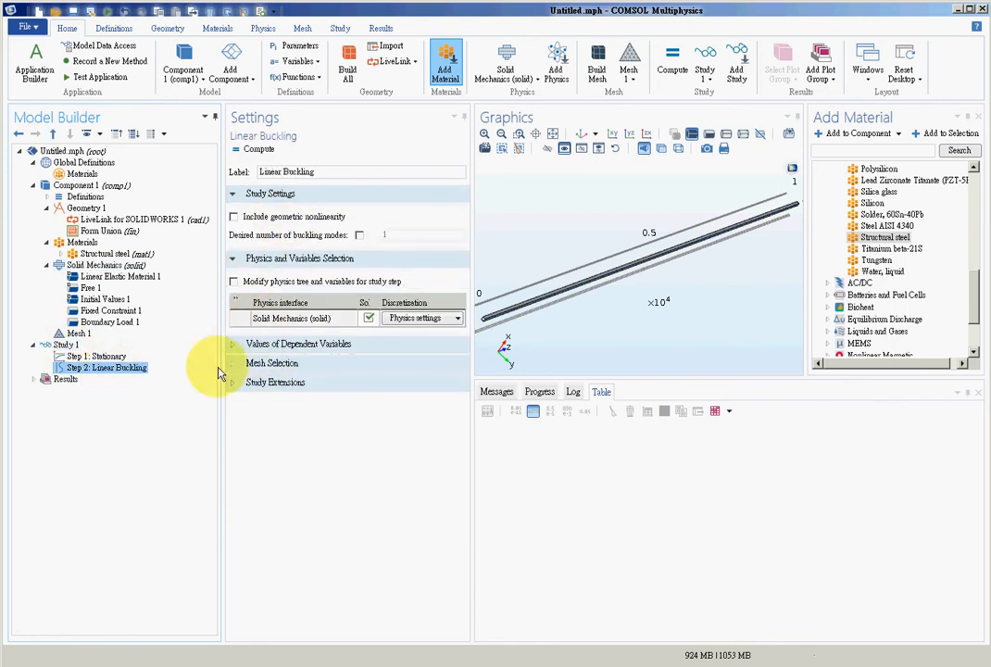
left_click(120, 357)
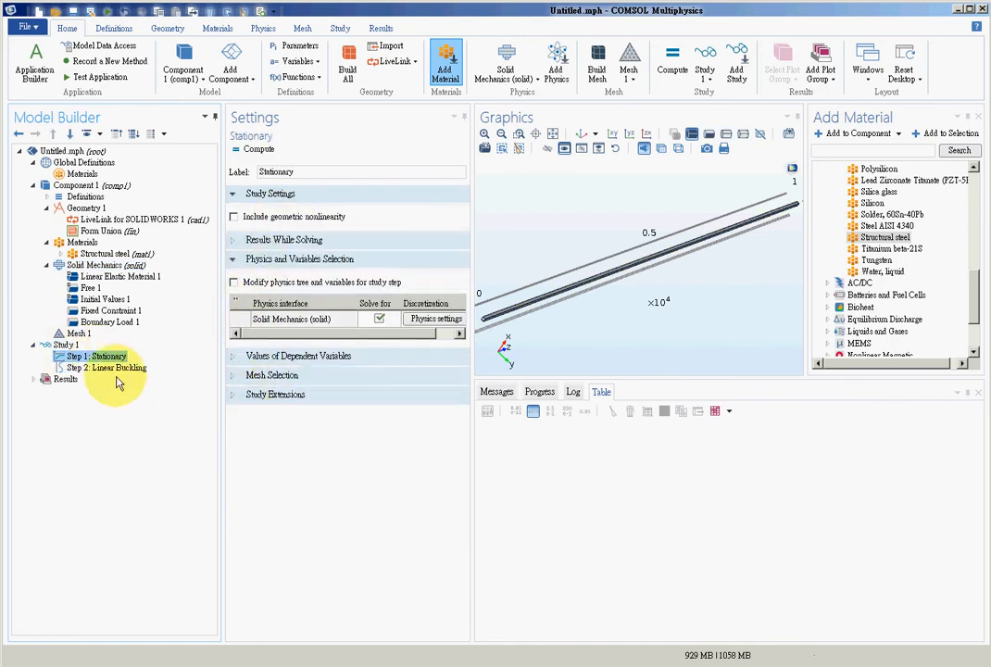
left_click(130, 368)
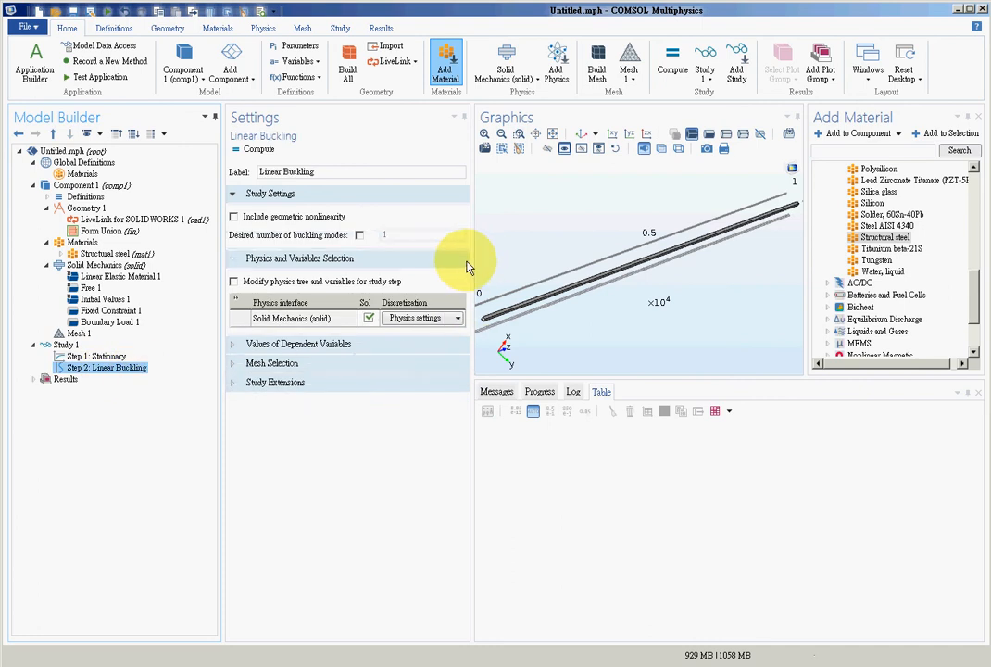
left_click(359, 237)
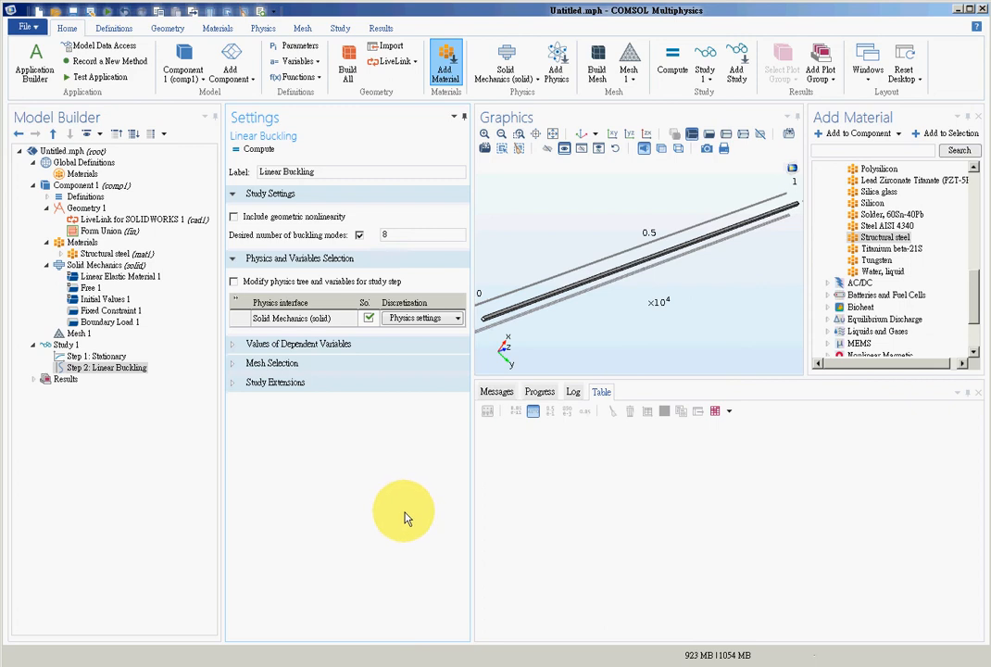
- Compute the study, review the critical load factors of the mode shapes and compare them with the reference values in Word
left_click(672, 63)
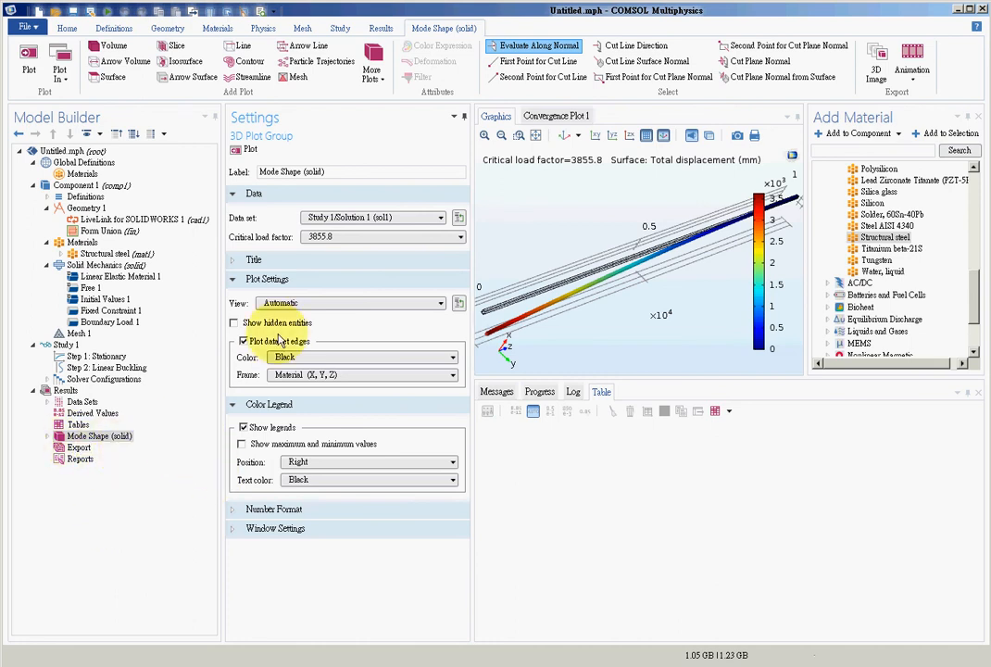
left_click(369, 237)
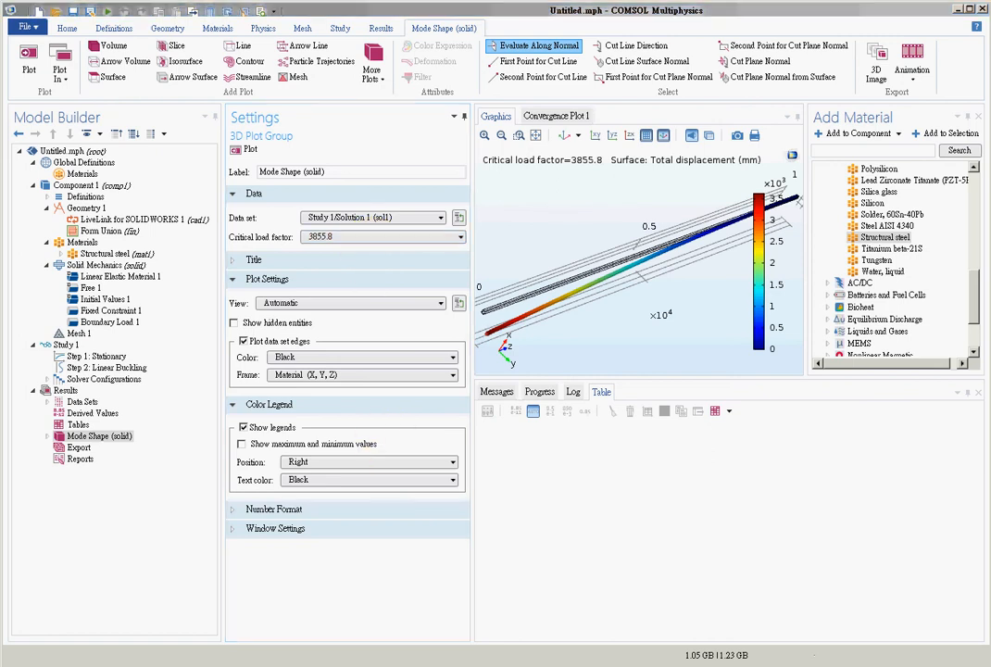
key("alt+Tab")
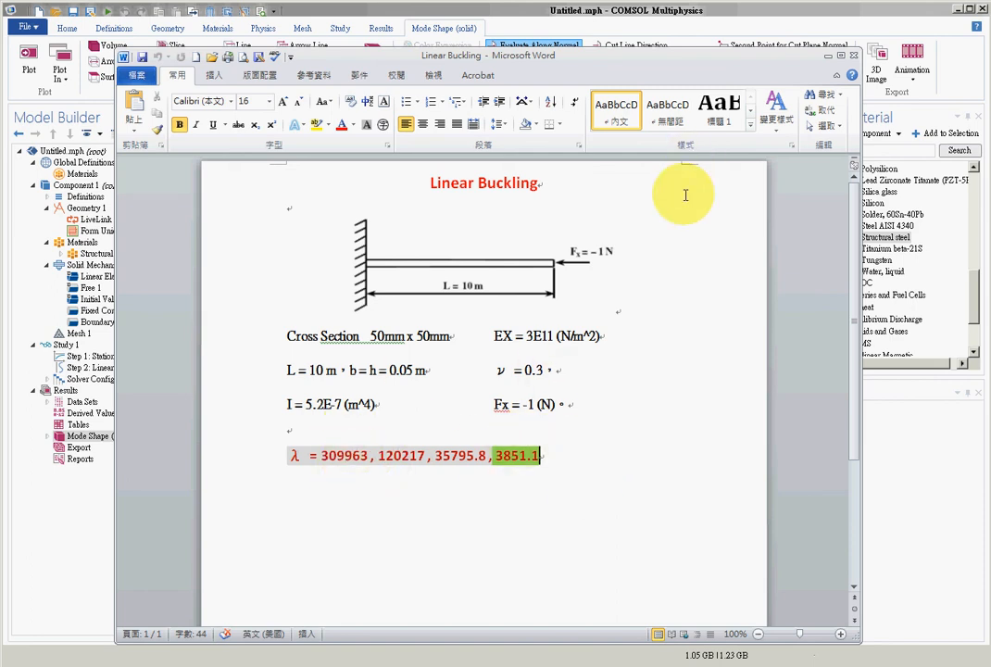
- Select the reference value 120217 in the Word document and look for its match among the mode shape's critical load factors in COMSOL
left_click_drag(690, 51, 685, 85)
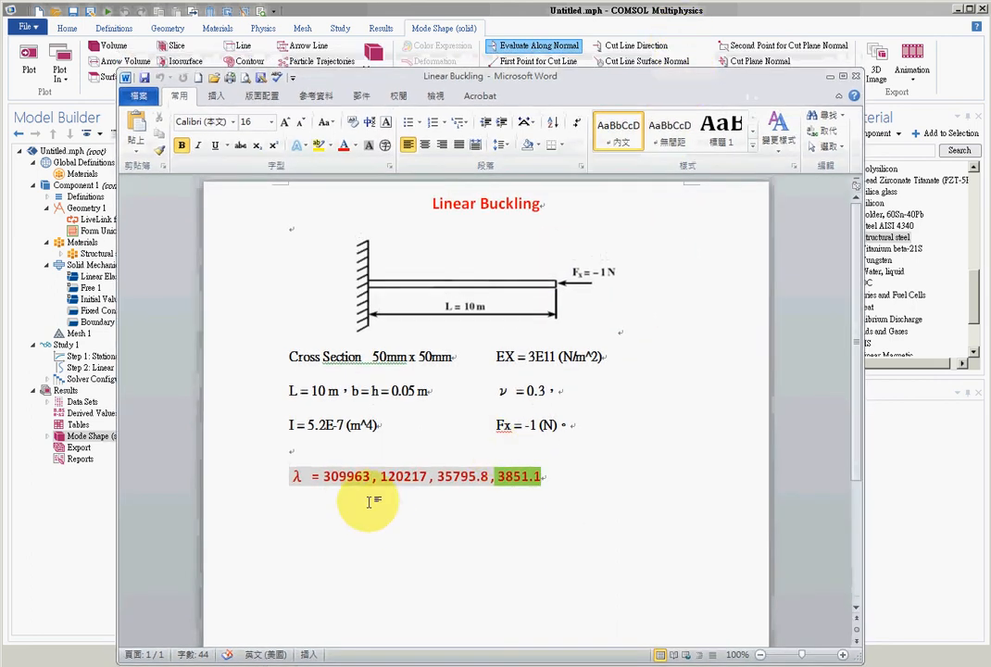
left_click_drag(377, 476, 424, 478)
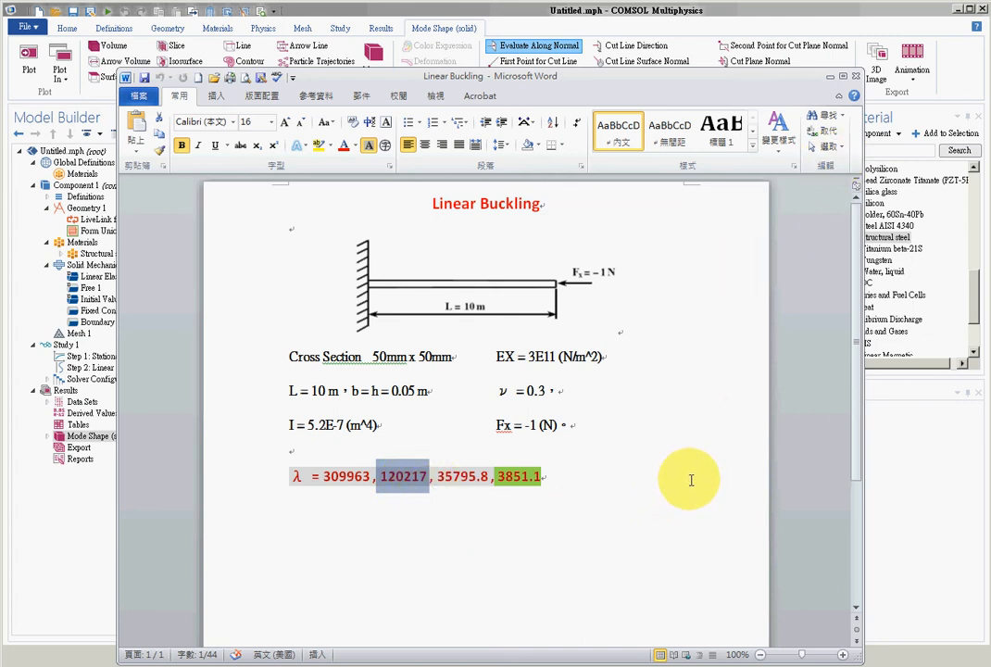
left_click(866, 19)
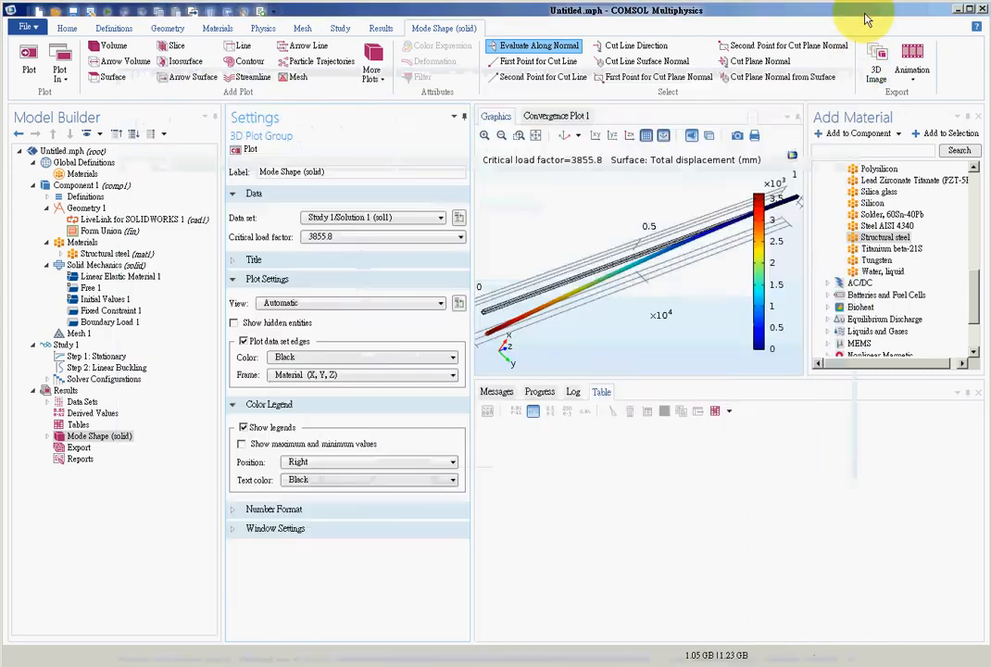
left_click(353, 240)
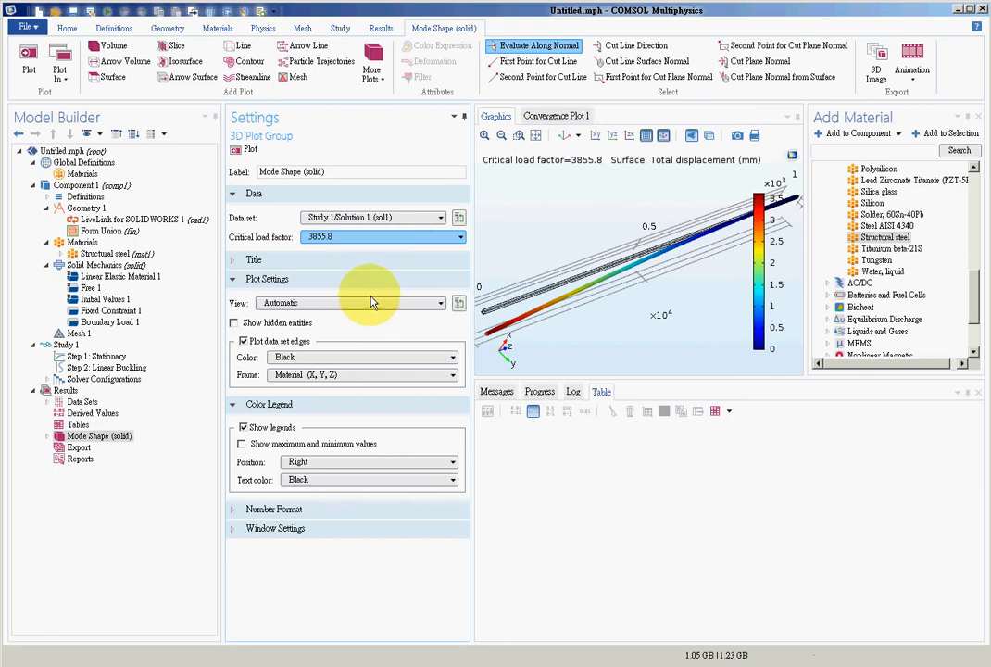
left_click(573, 512)
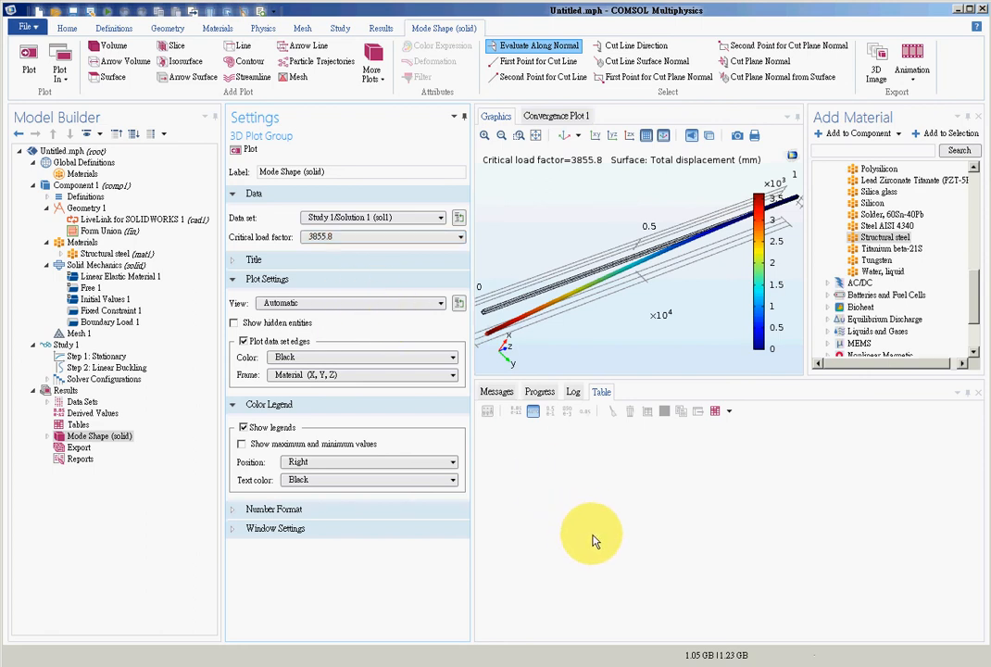
left_click(397, 238)
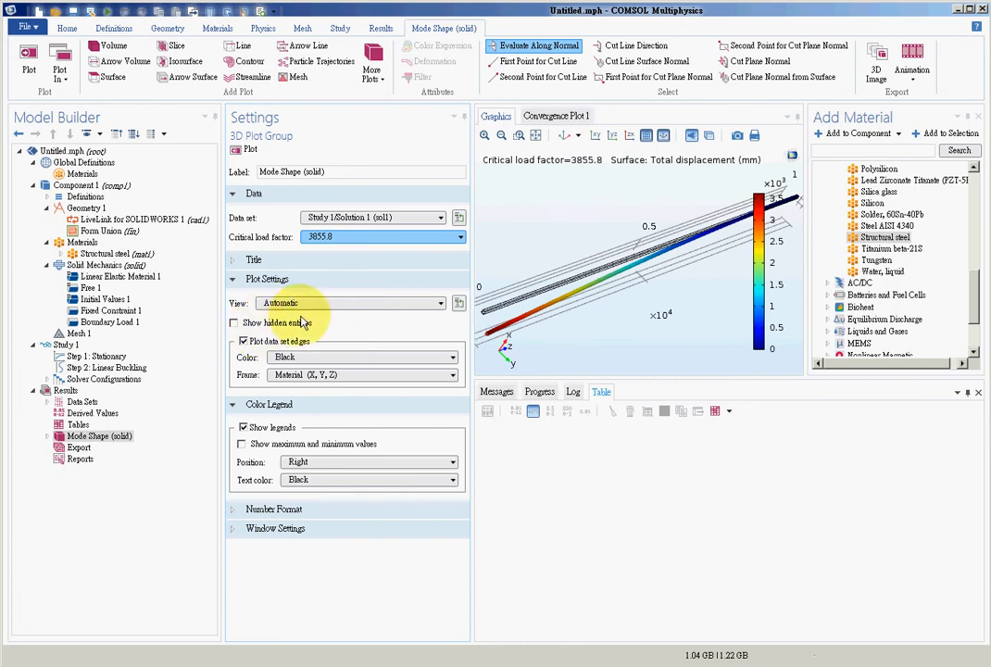
left_click(593, 534)
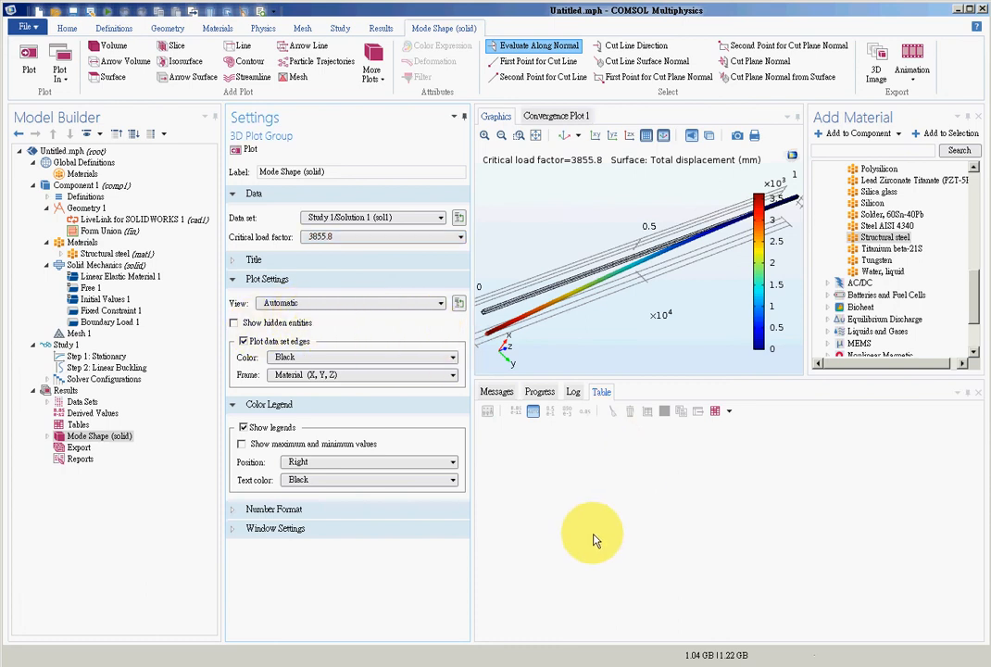
- Return to the Word document and check its λ reference values, from 309963 to 3851.1, against the COMSOL mode shape result
left_click(355, 665)
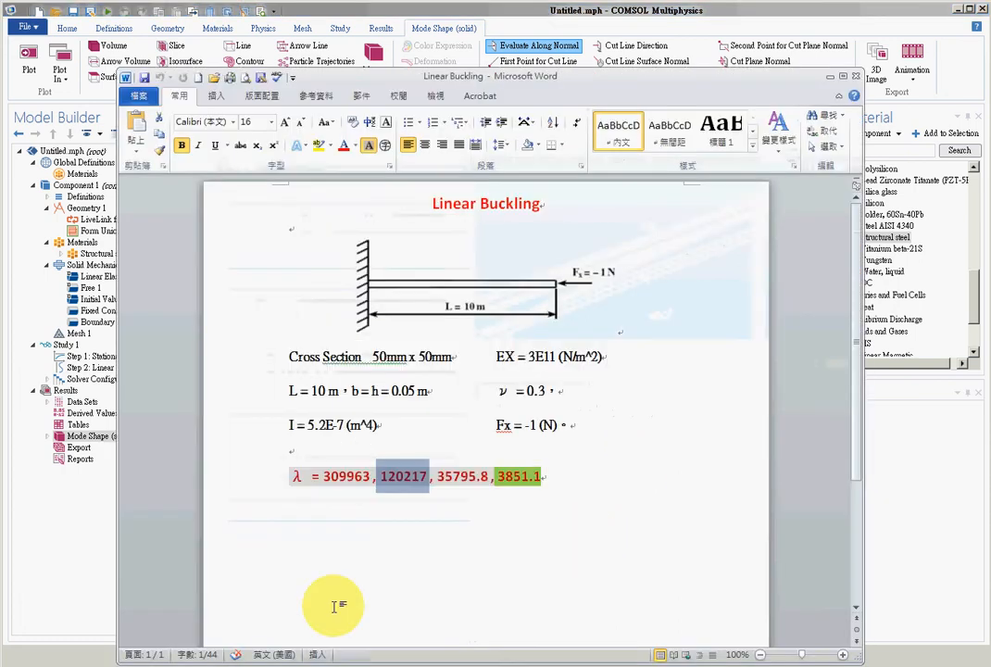
left_click(344, 479)
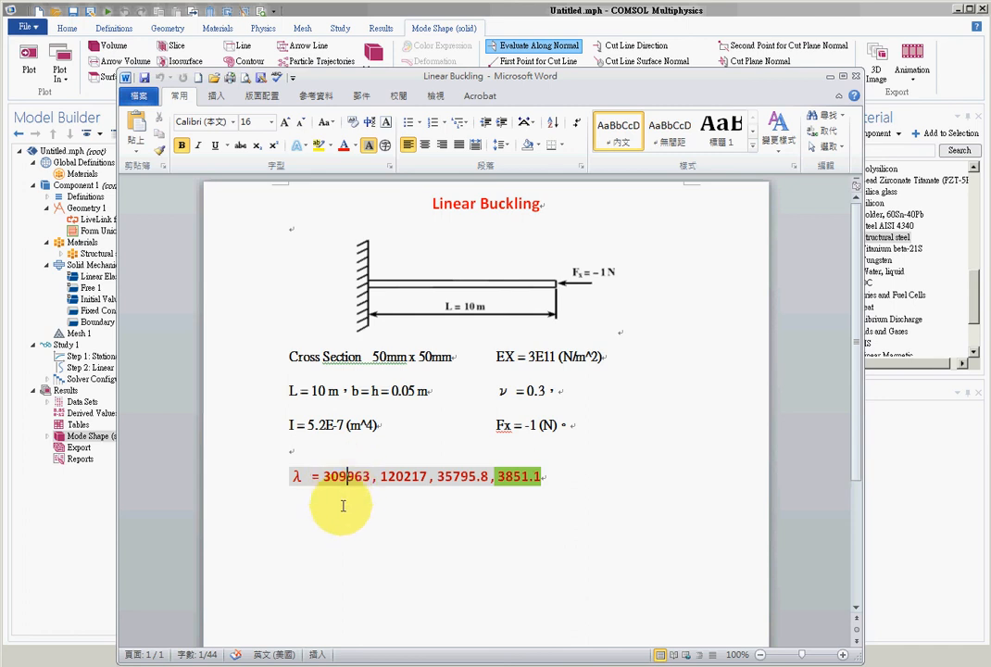
left_click(323, 478)
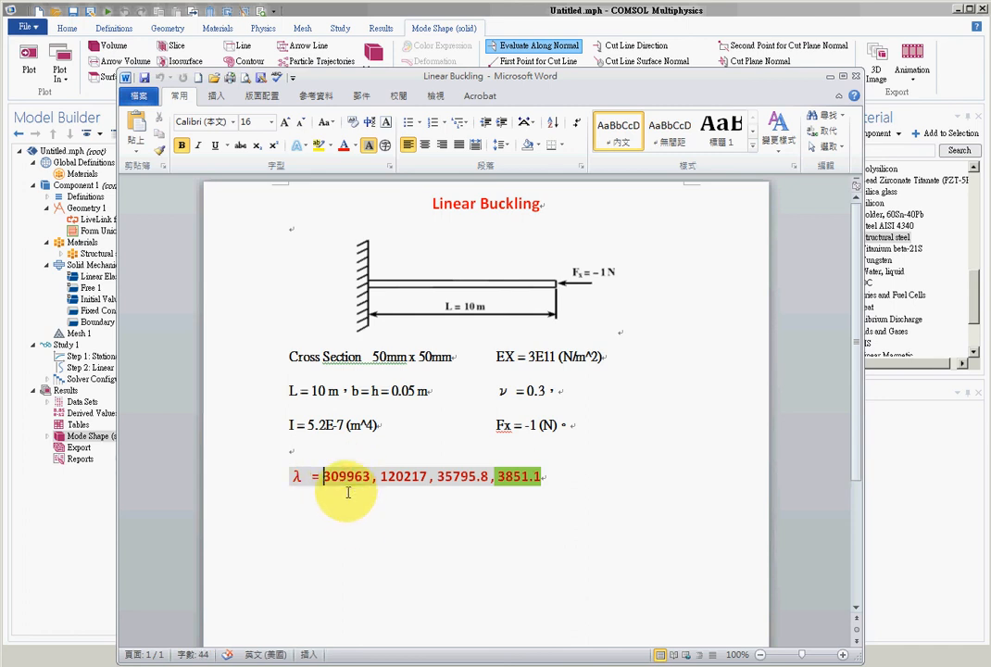
left_click(340, 476)
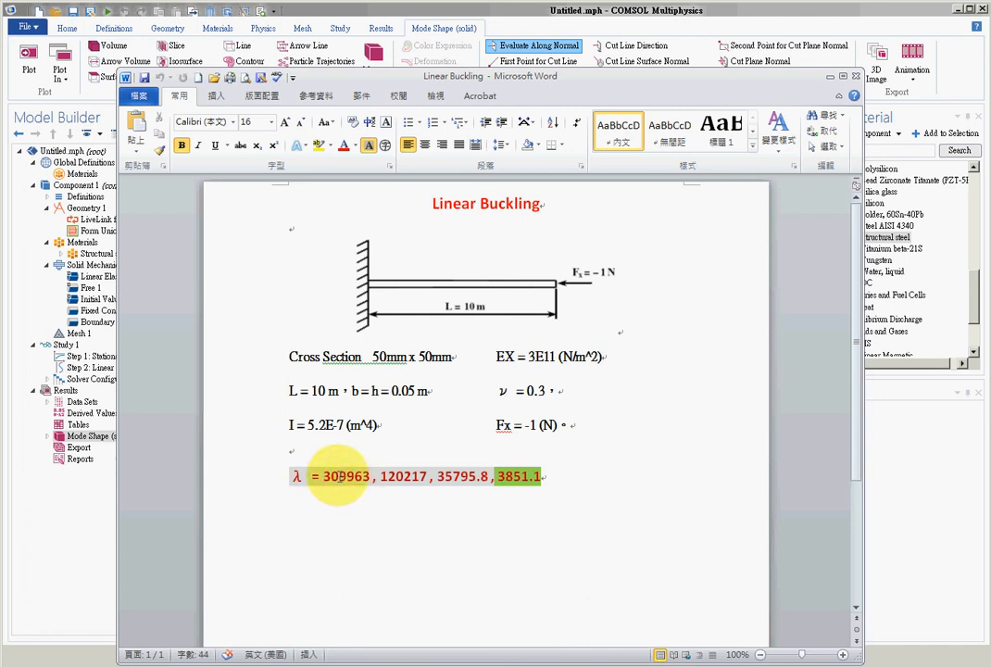
left_click(597, 474)
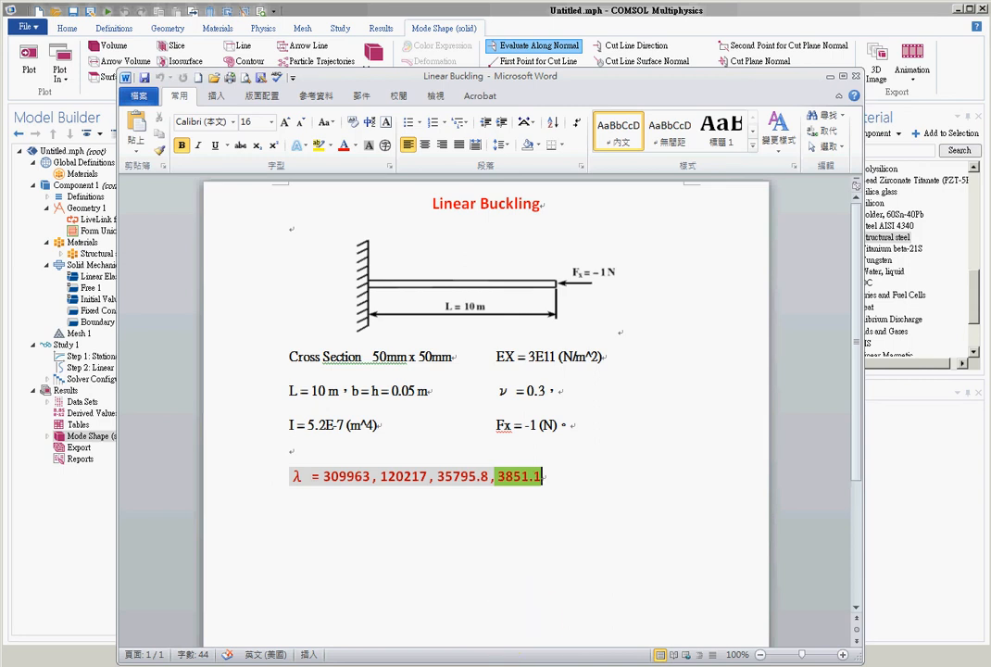
key("alt+Tab")
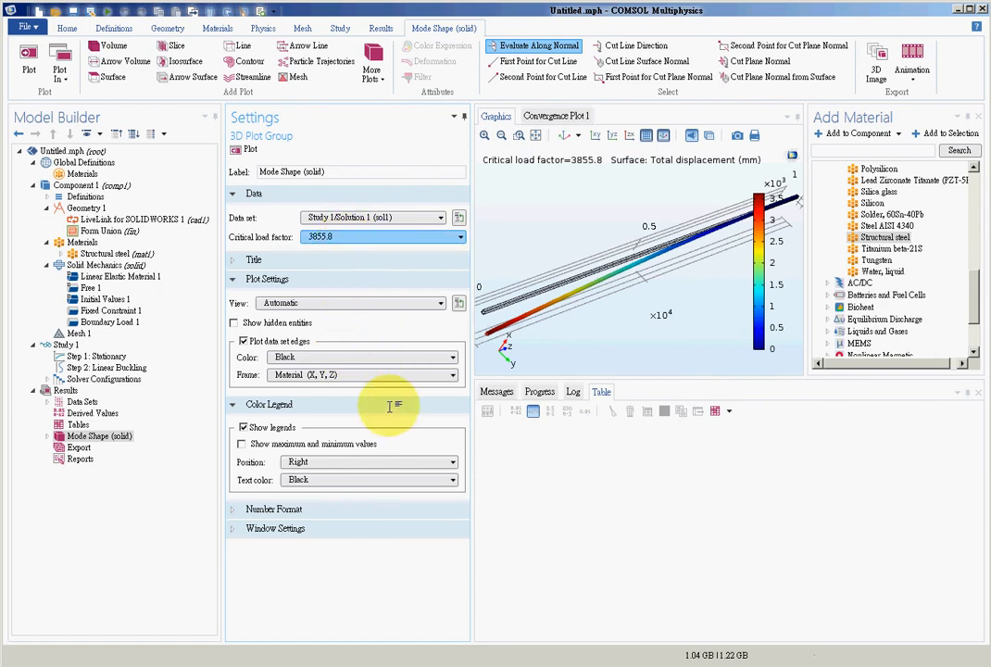
key("alt+Tab")
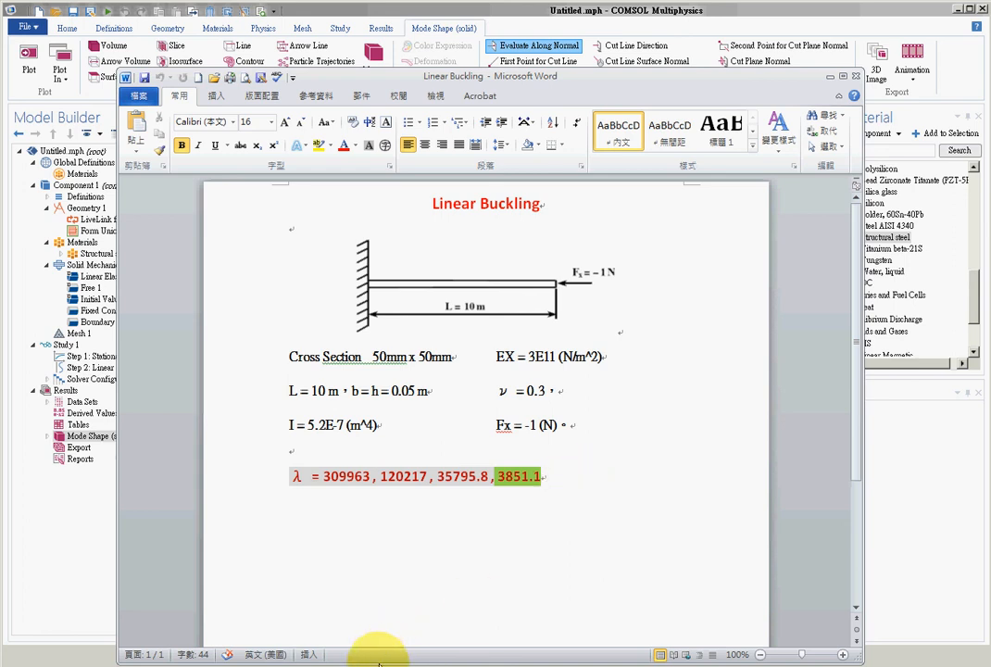
- Review the available critical load factors in COMSOL again, and select all four λ reference values in Word for comparison
left_click(255, 665)
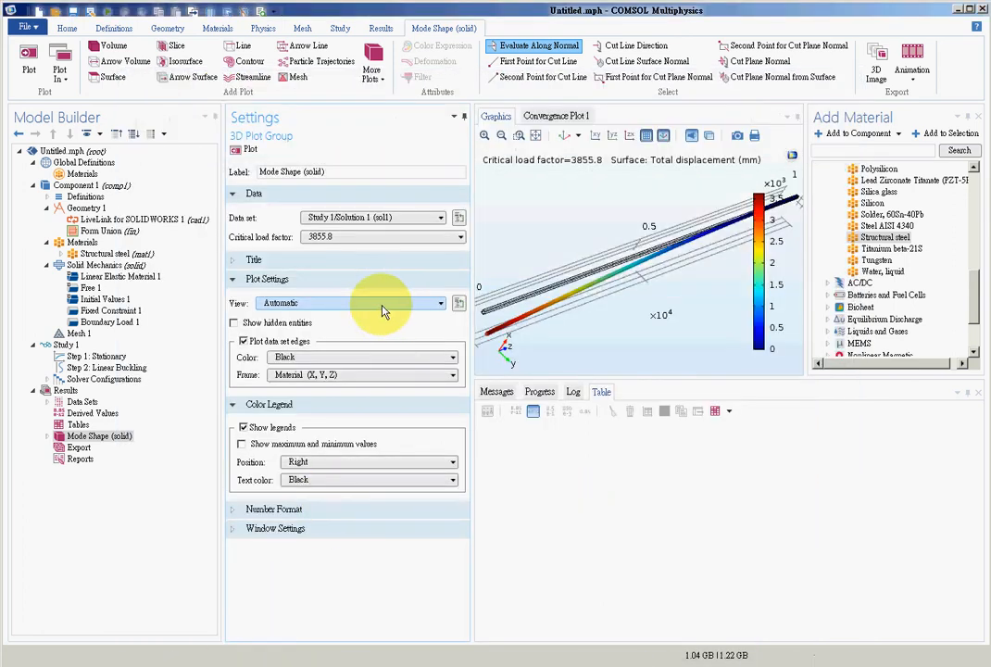
left_click(384, 236)
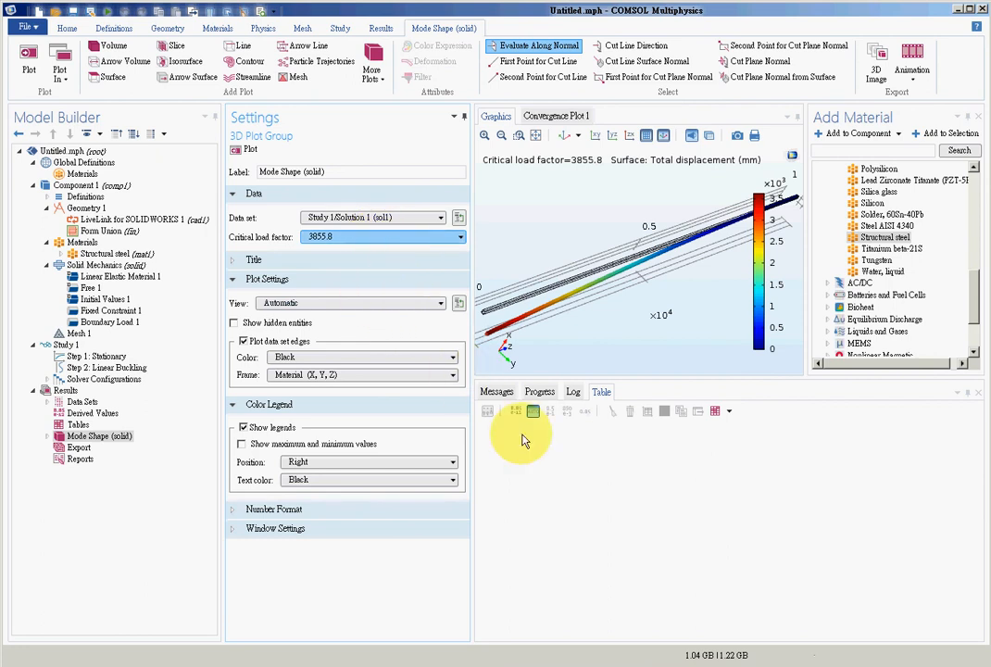
left_click(583, 564)
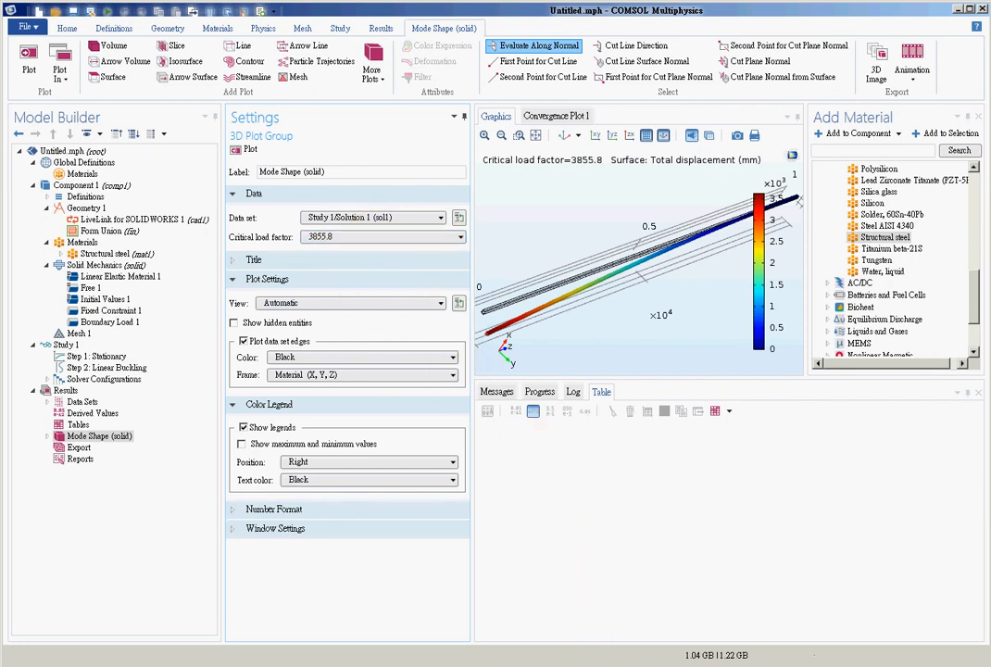
left_click(376, 237)
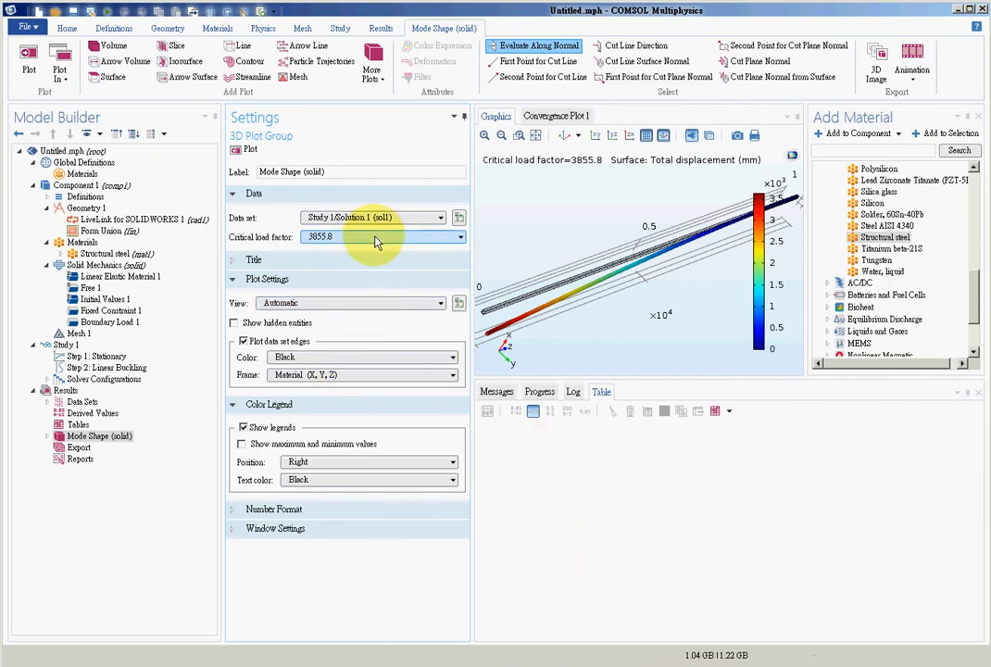
left_click(582, 514)
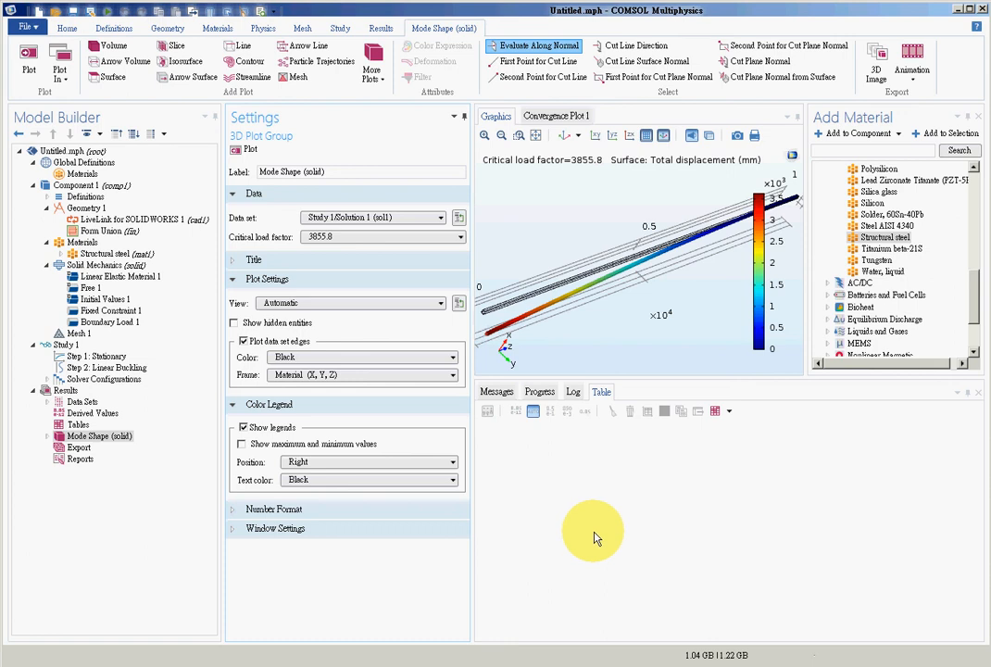
key("alt+Tab")
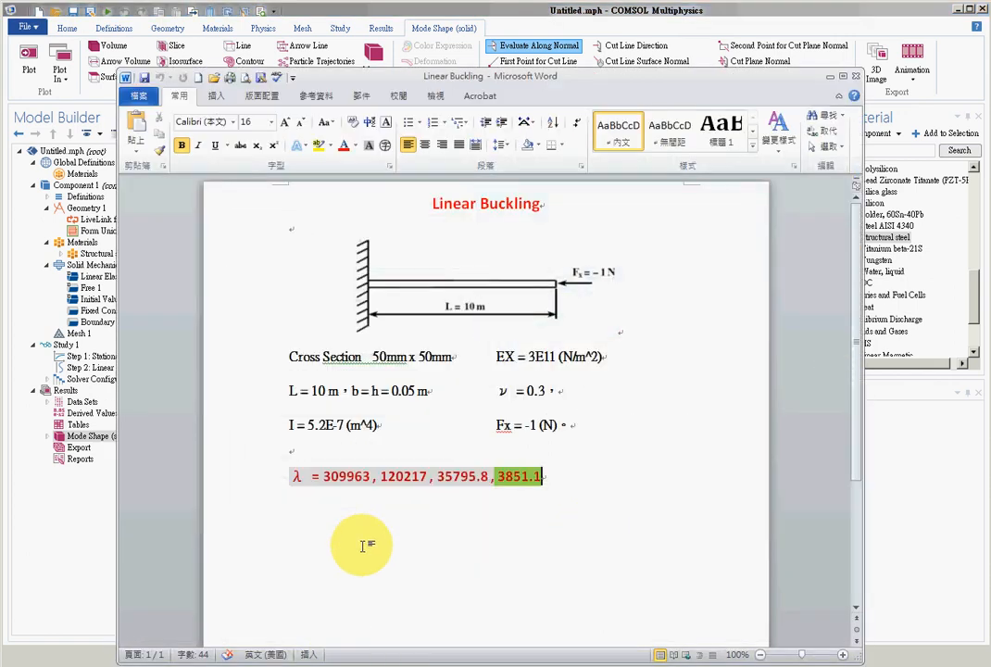
left_click_drag(323, 476, 546, 480)
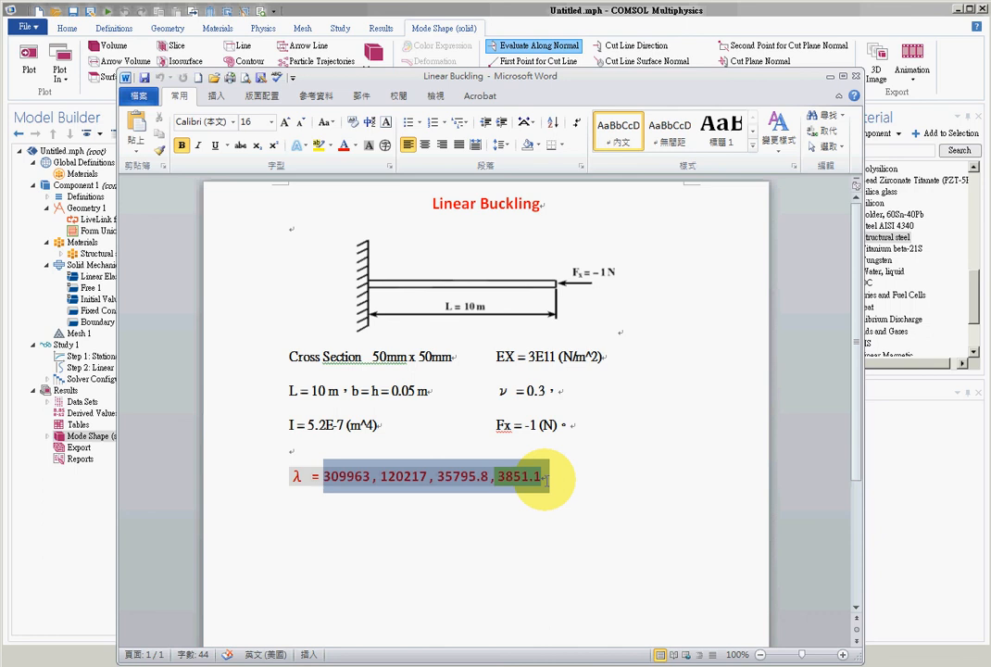